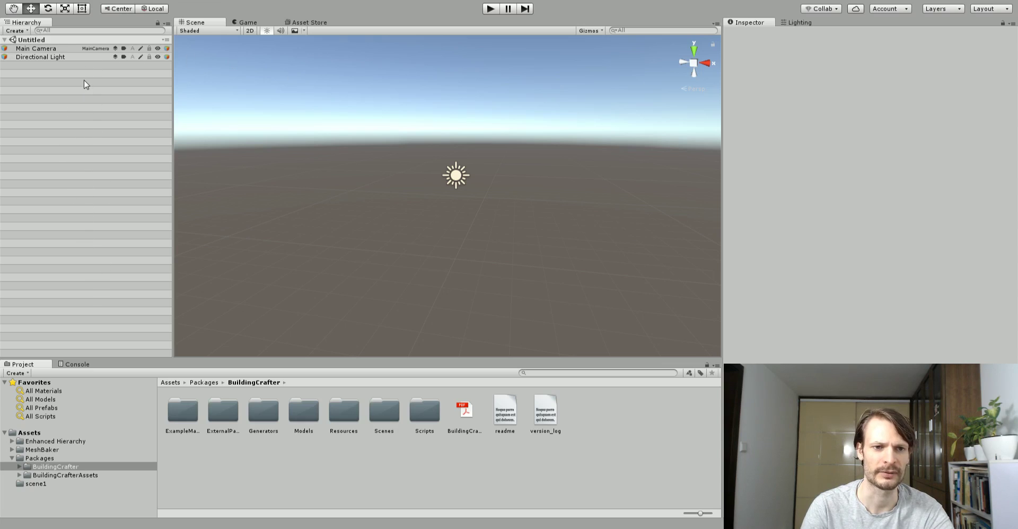
# Step: View the downloaded Asset Store packages, then return to the empty Scene view
pyautogui.click(298, 23)
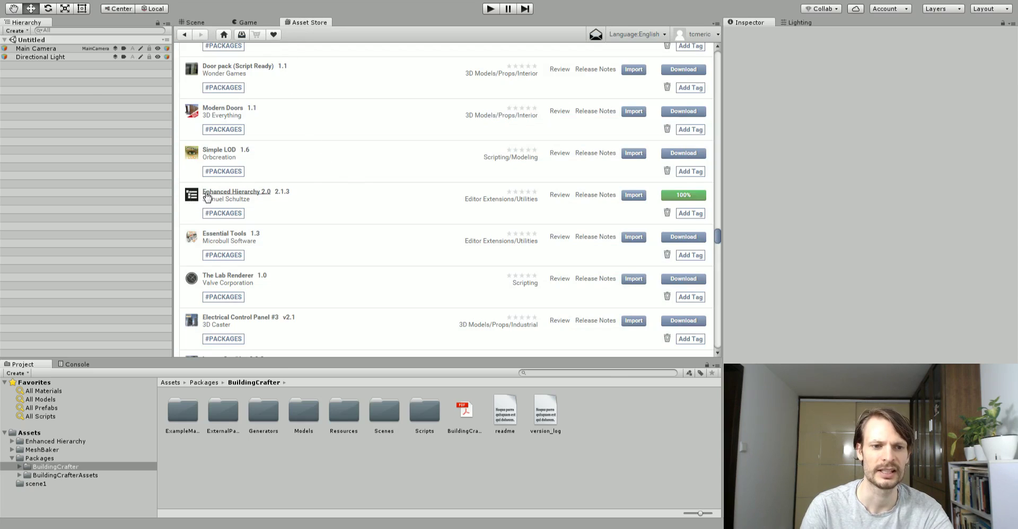
pyautogui.click(195, 23)
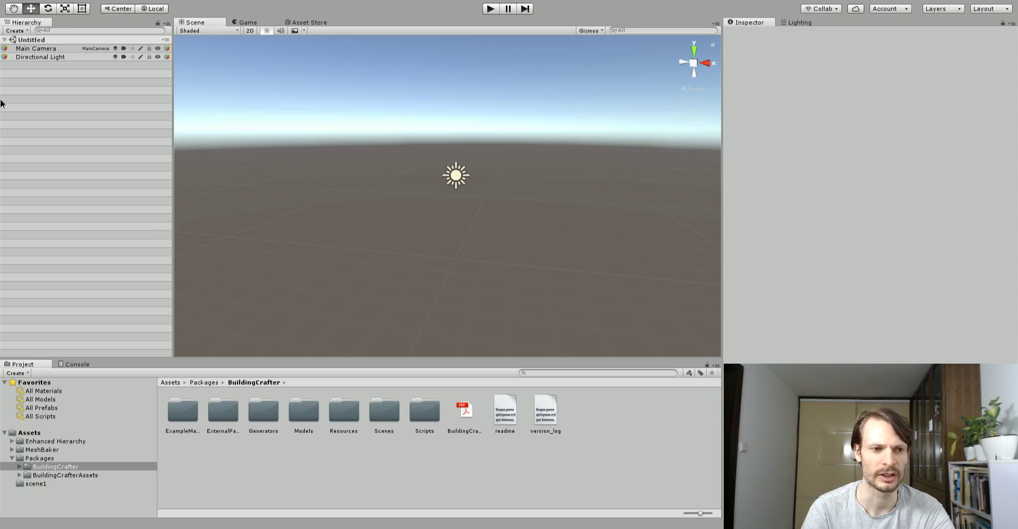
# Step: Create a cube and scale it to 20, 0.1, 20 as a ground plane
pyautogui.rightClick(30, 128)
pyautogui.moveTo(177, 236)
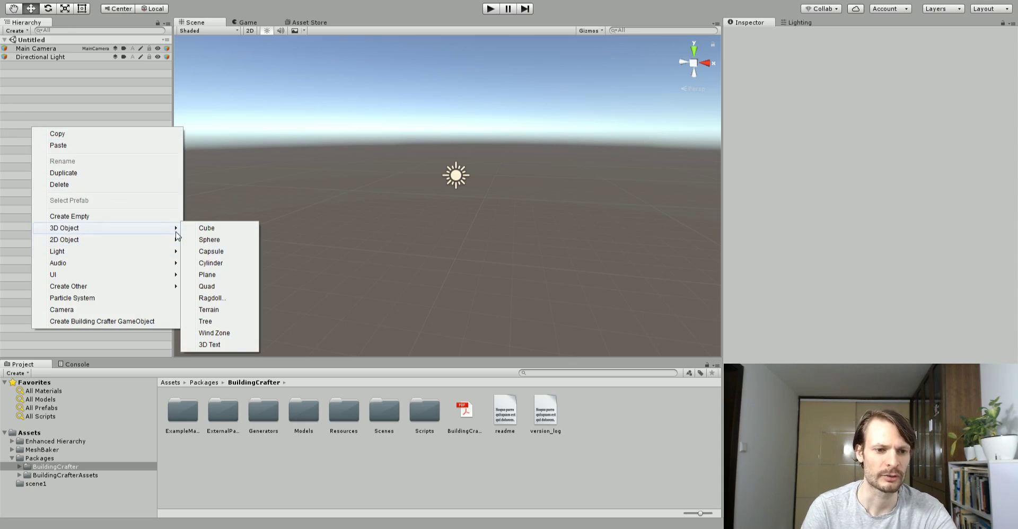
pyautogui.click(205, 229)
pyautogui.click(897, 84)
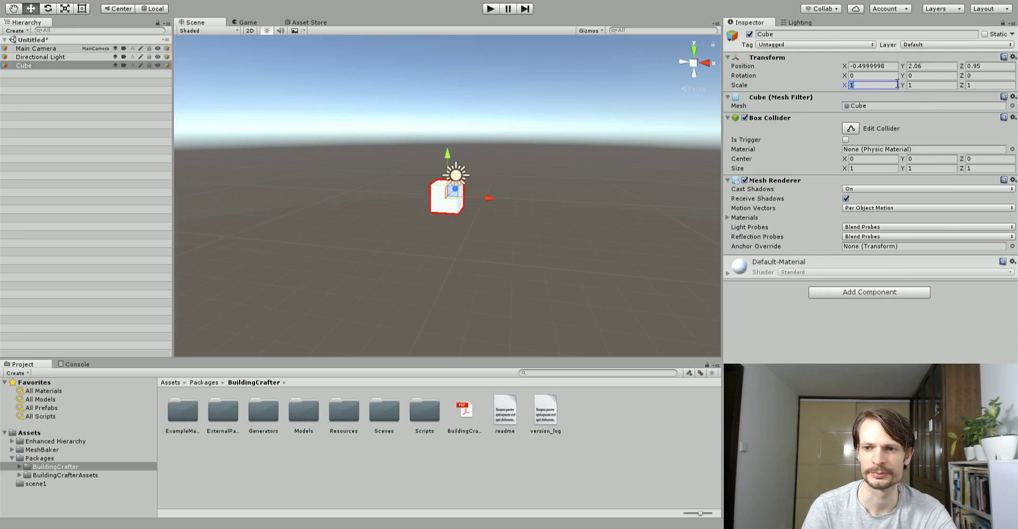
pyautogui.write('20')
pyautogui.press('Tab')
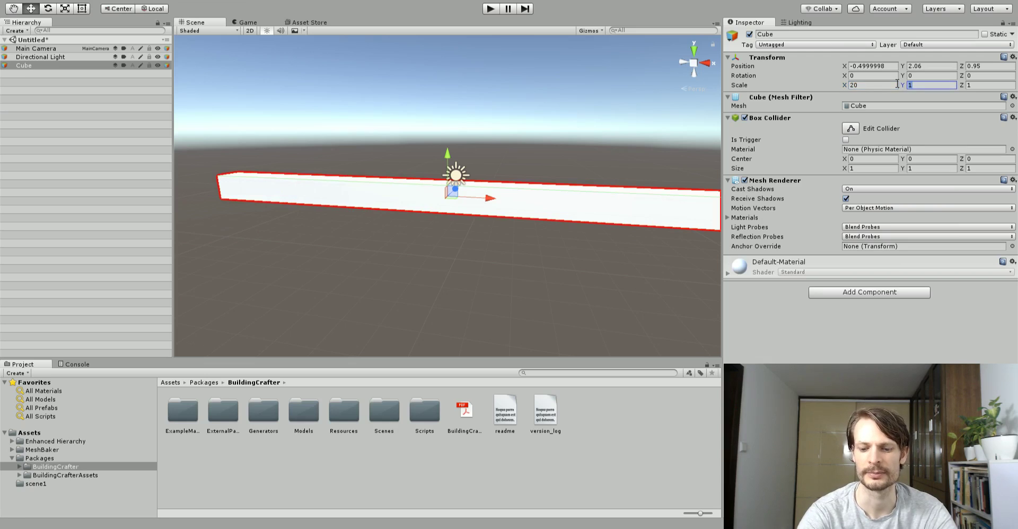
pyautogui.write('0.1')
pyautogui.press('Tab')
pyautogui.write('20')
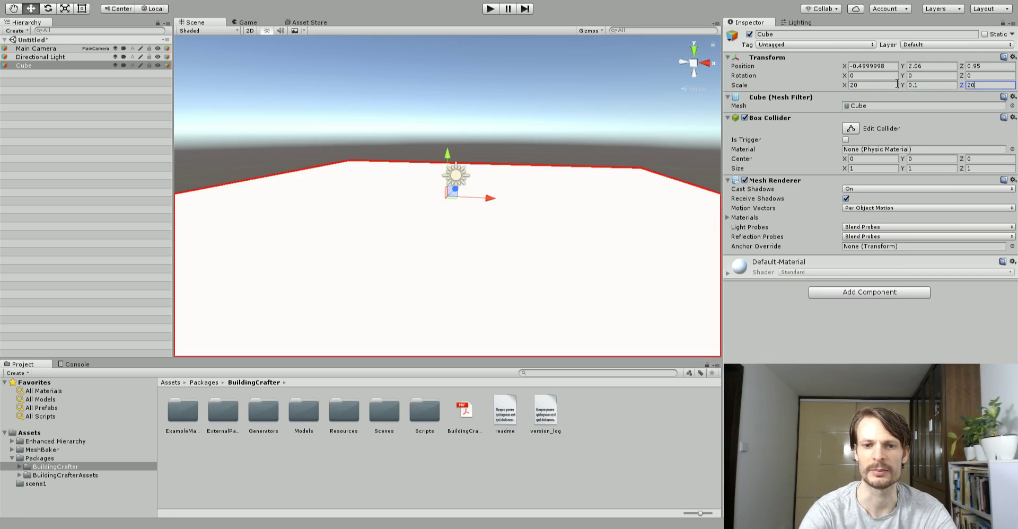
# Step: Apply the Grass material from All Materials to the ground plane
pyautogui.scroll(-3, 511, 317)
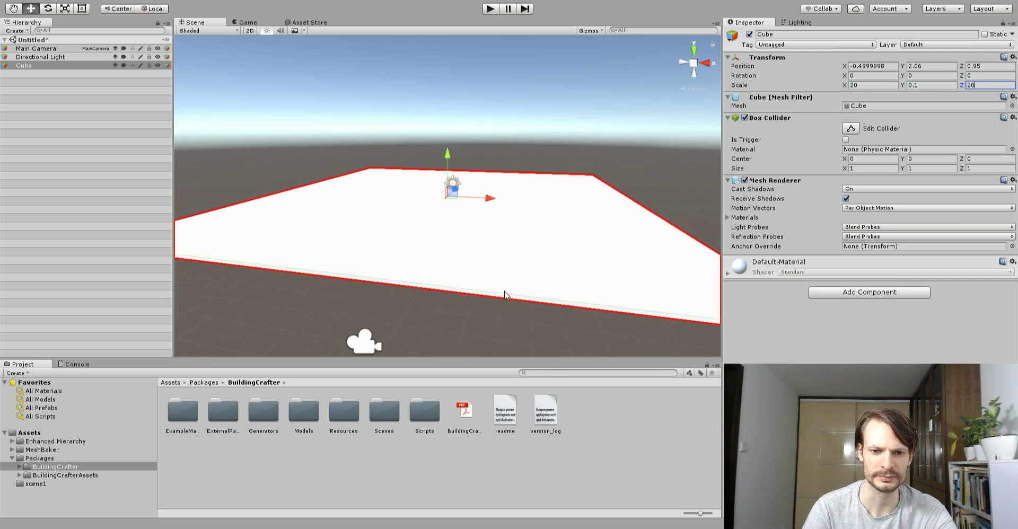
pyautogui.keyDown('alt'); pyautogui.moveTo(505, 291); pyautogui.dragTo(488, 305); pyautogui.keyUp('alt')
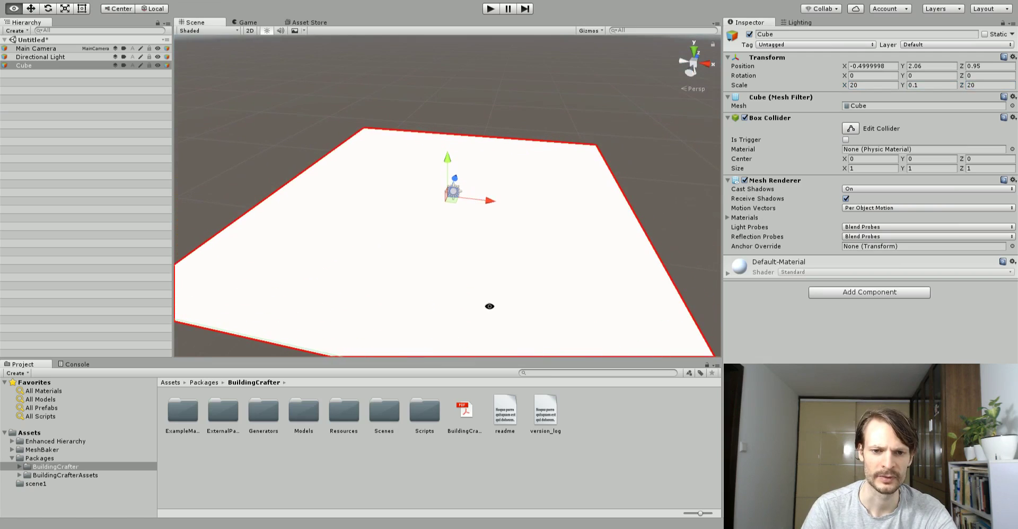
pyautogui.click(42, 385)
pyautogui.click(43, 391)
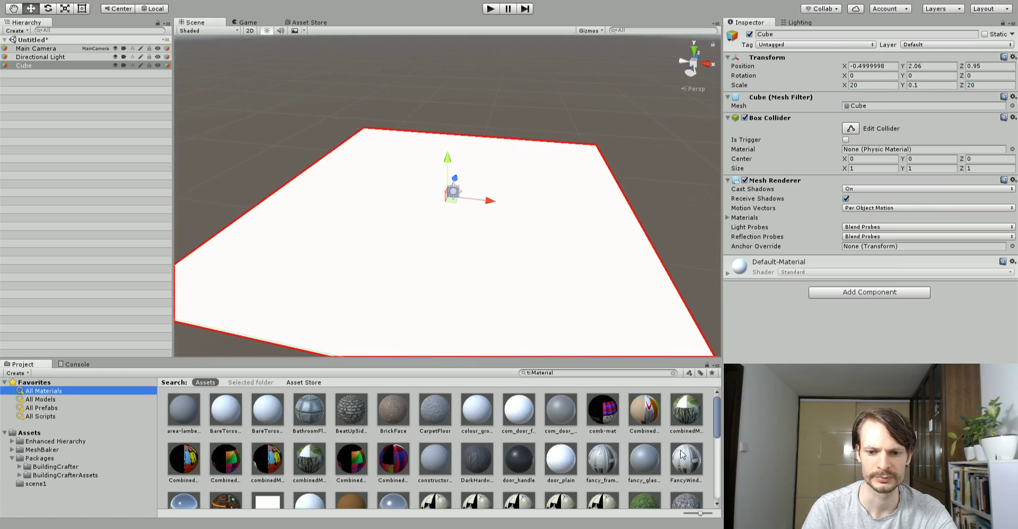
pyautogui.scroll(1, 657, 454)
pyautogui.moveTo(650, 453); pyautogui.dragTo(549, 260)
pyautogui.click(31, 117)
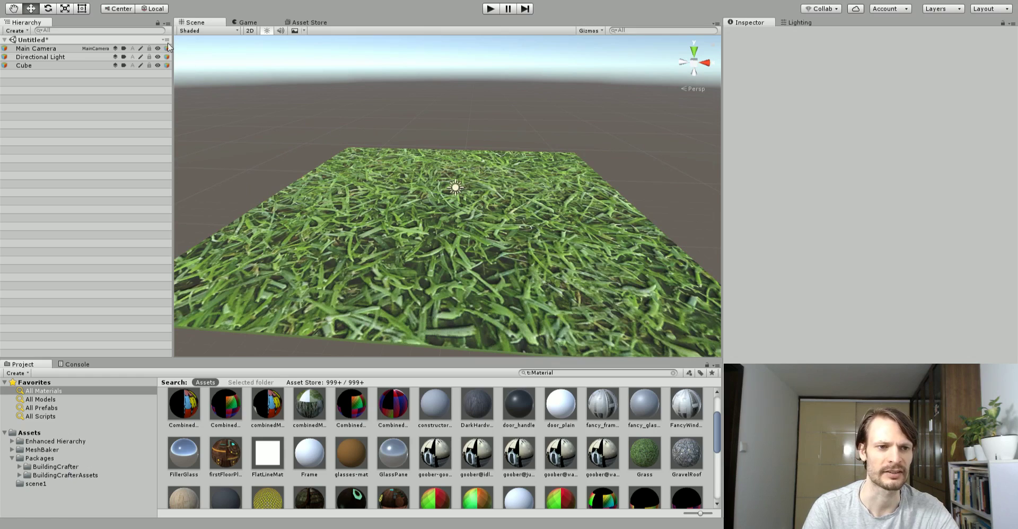
pyautogui.click(90, 1)
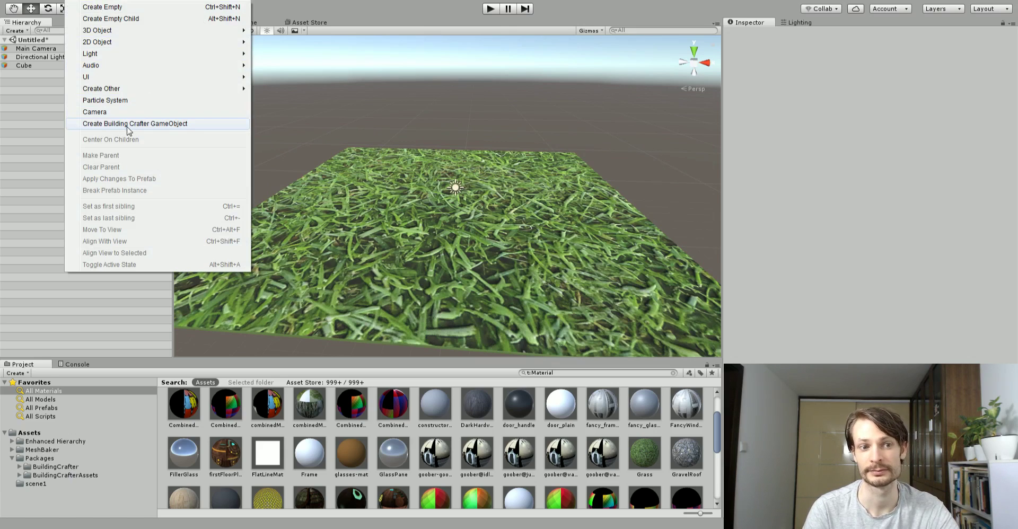
# Step: Create a Building Crafter GameObject with a new blueprint named TestBuilding
pyautogui.click(93, 126)
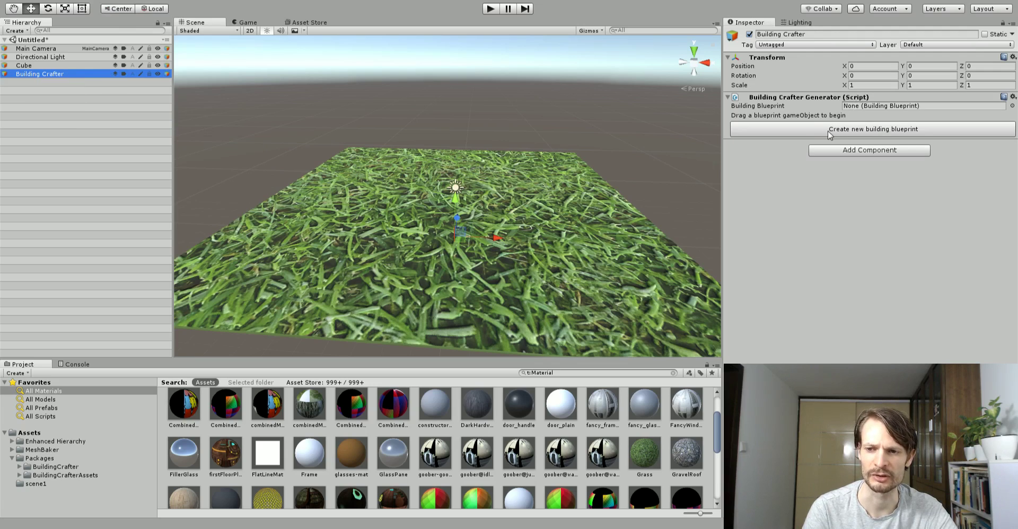
pyautogui.click(868, 130)
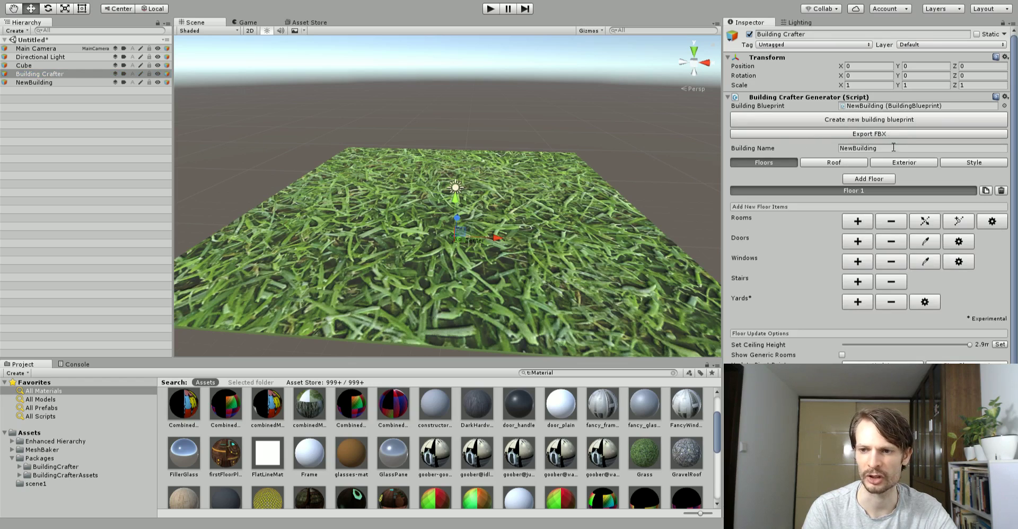
pyautogui.click(830, 150)
pyautogui.write('Tet')
pyautogui.press('BackSpace')
pyautogui.write('stBuld')
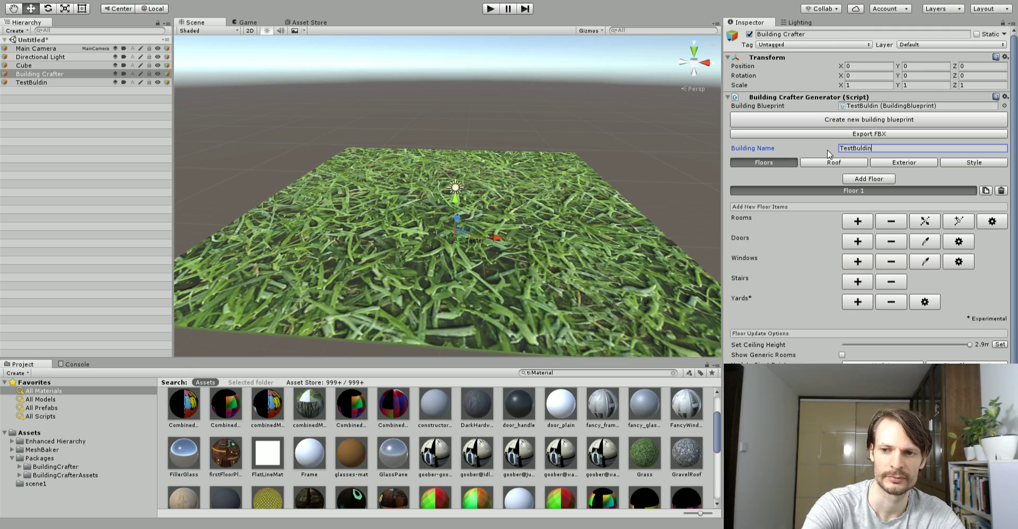
pyautogui.press('BackSpace')
pyautogui.press('BackSpace')
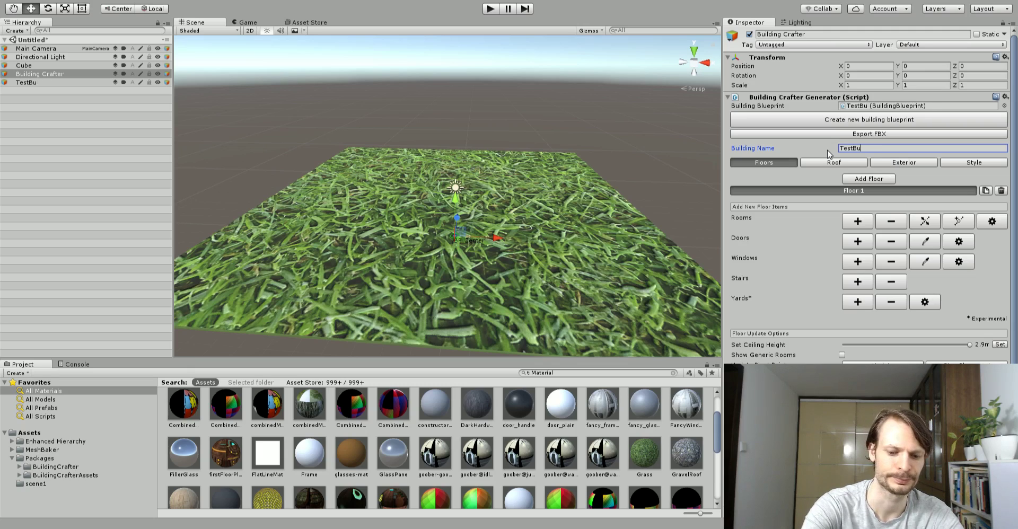
pyautogui.write('ilding')
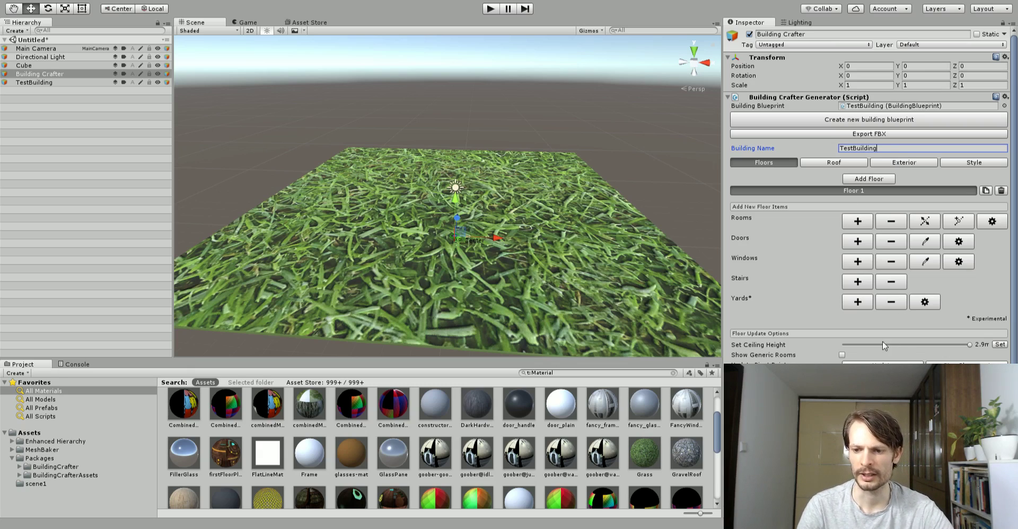
# Step: Draw a four-corner rectangular room on the grass for Floor 1 of TestBuilding
pyautogui.click(857, 224)
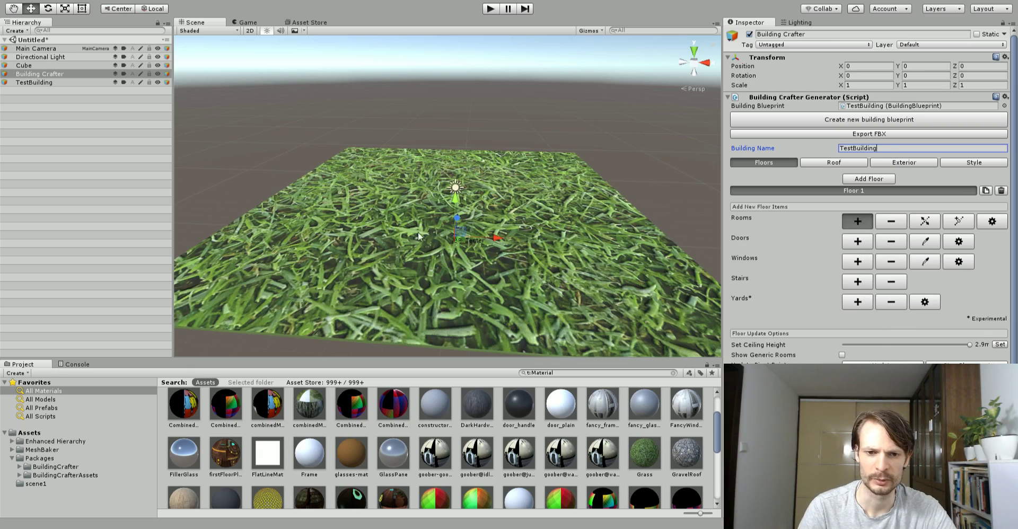
pyautogui.moveTo(429, 209)
pyautogui.keyDown('alt'); pyautogui.mouseDown()
pyautogui.moveTo(368, 154)
pyautogui.moveTo(397, 157)
pyautogui.mouseUp(); pyautogui.keyUp('alt')
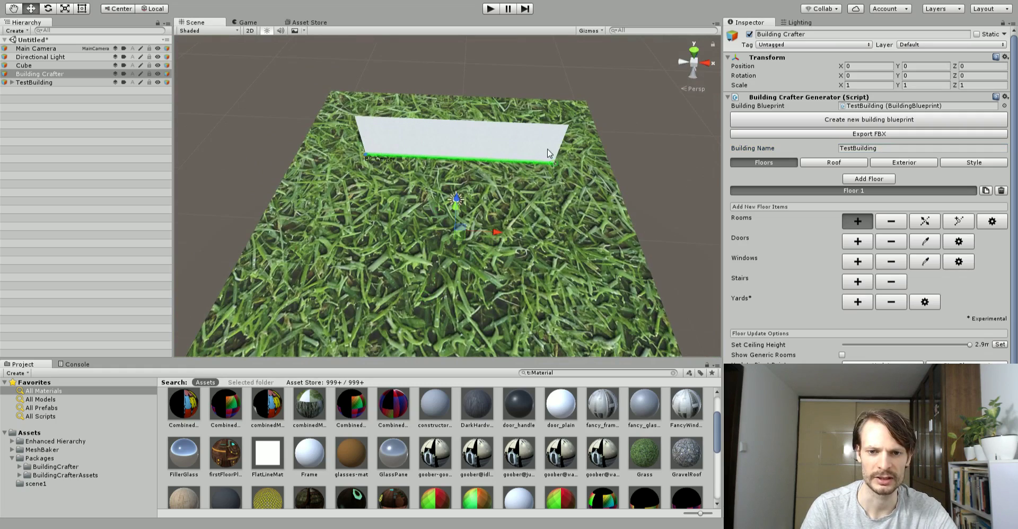
pyautogui.click(555, 162)
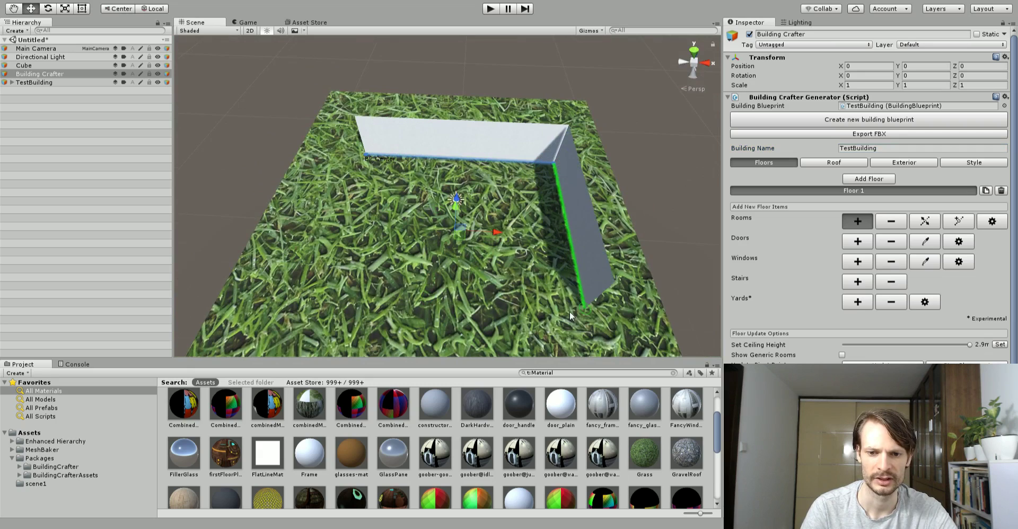
pyautogui.click(584, 308)
pyautogui.click(320, 290)
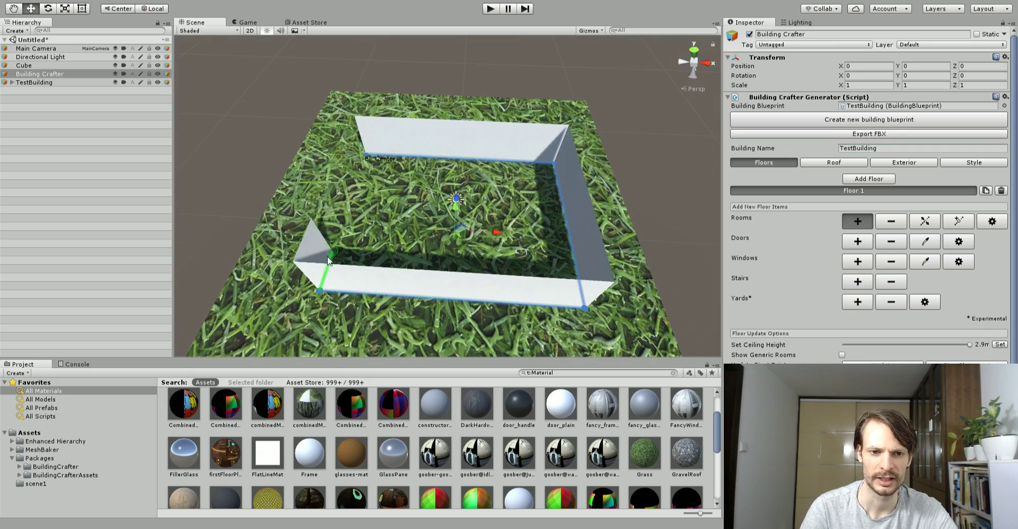
pyautogui.click(366, 157)
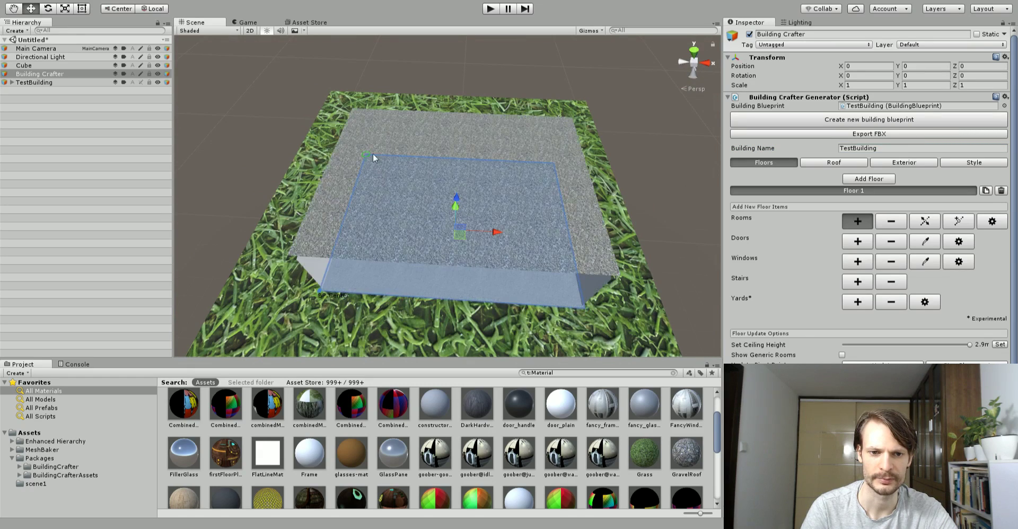
pyautogui.keyDown('alt'); pyautogui.moveTo(568, 245); pyautogui.dragTo(583, 143); pyautogui.keyUp('alt')
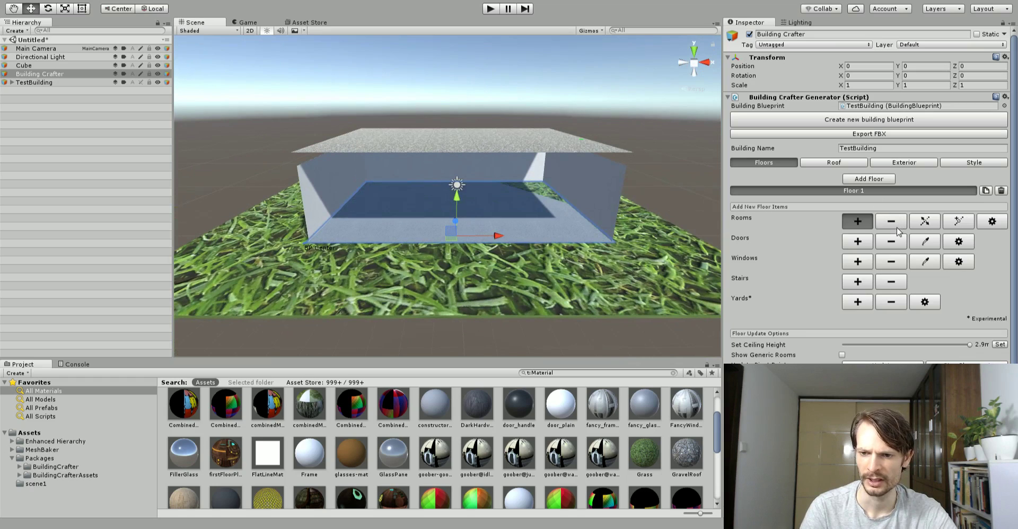
# Step: Place a Tall Open door on the building's front wall
pyautogui.click(848, 243)
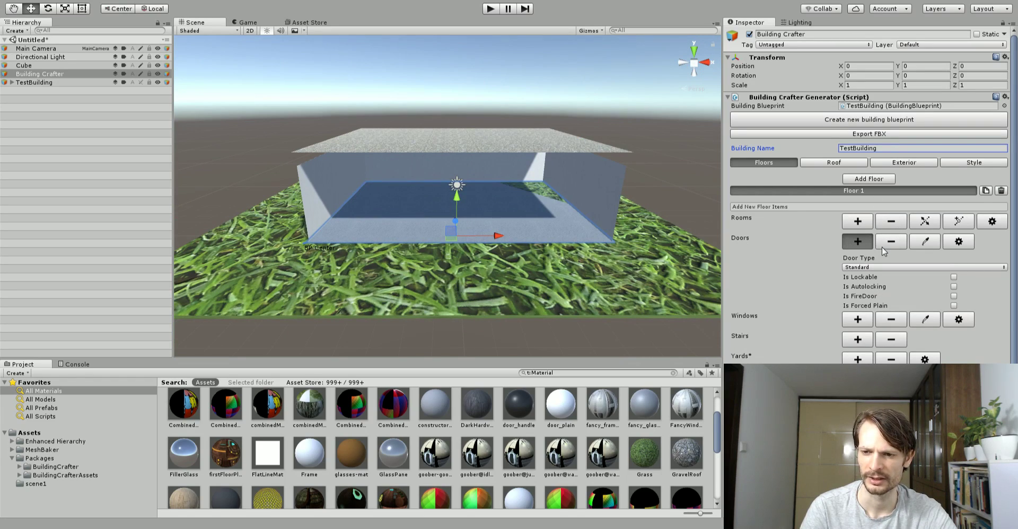
pyautogui.click(875, 268)
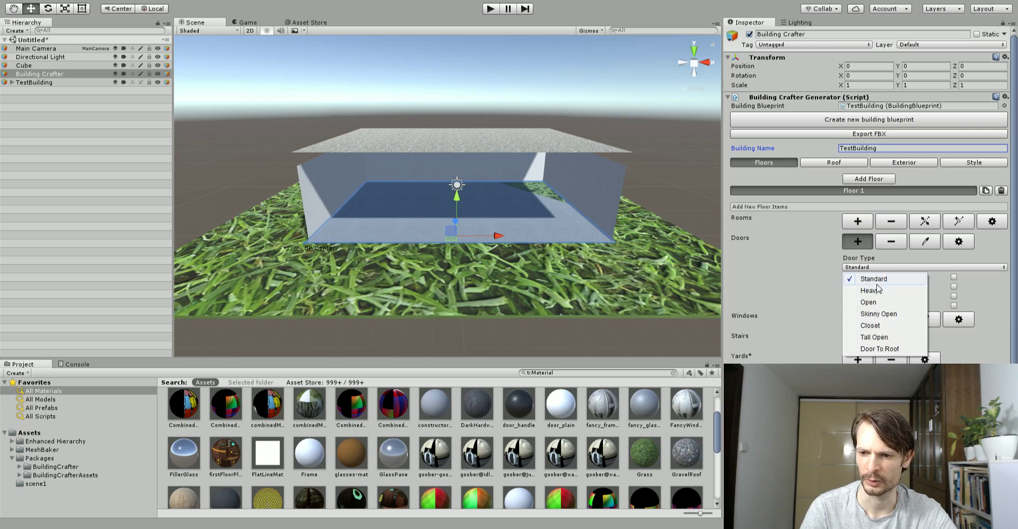
pyautogui.click(892, 339)
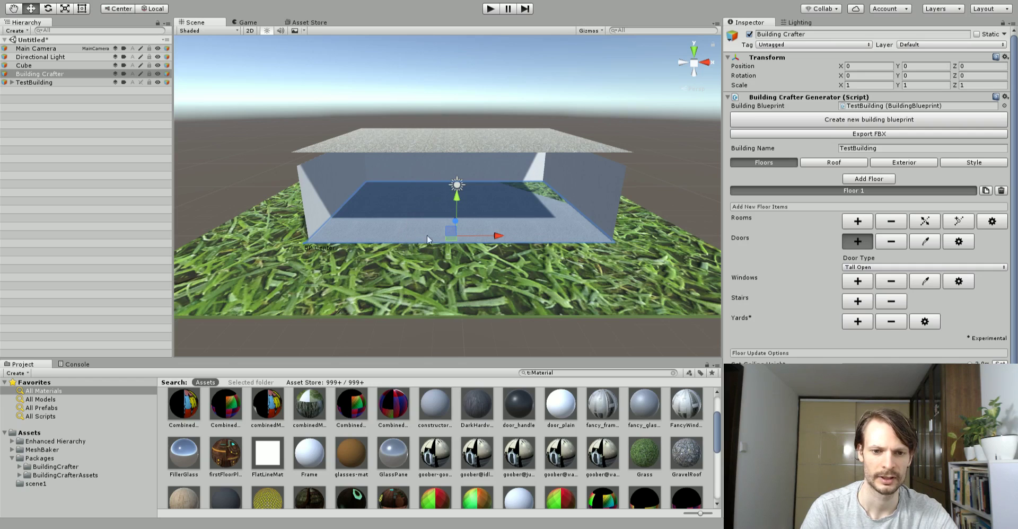
pyautogui.click(525, 241)
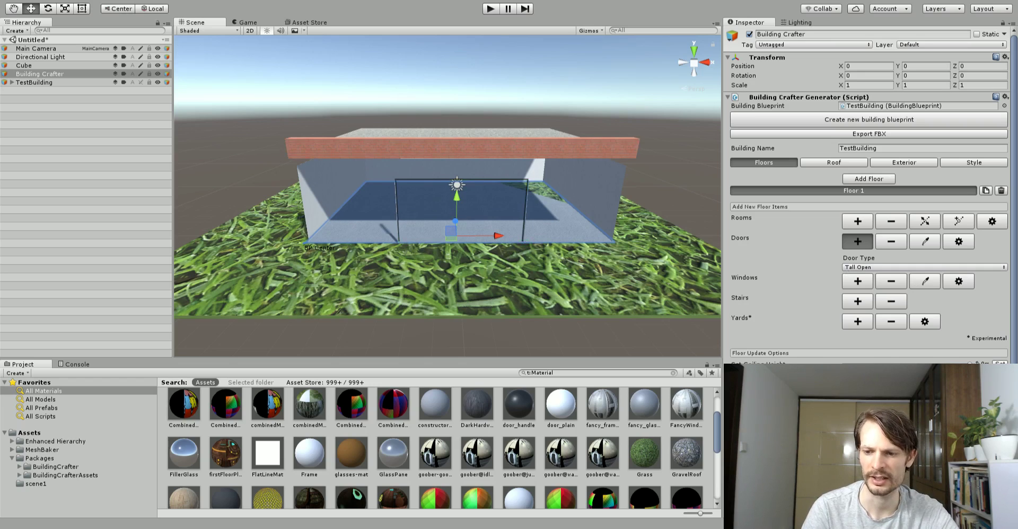
pyautogui.scroll(-3, 870, 265)
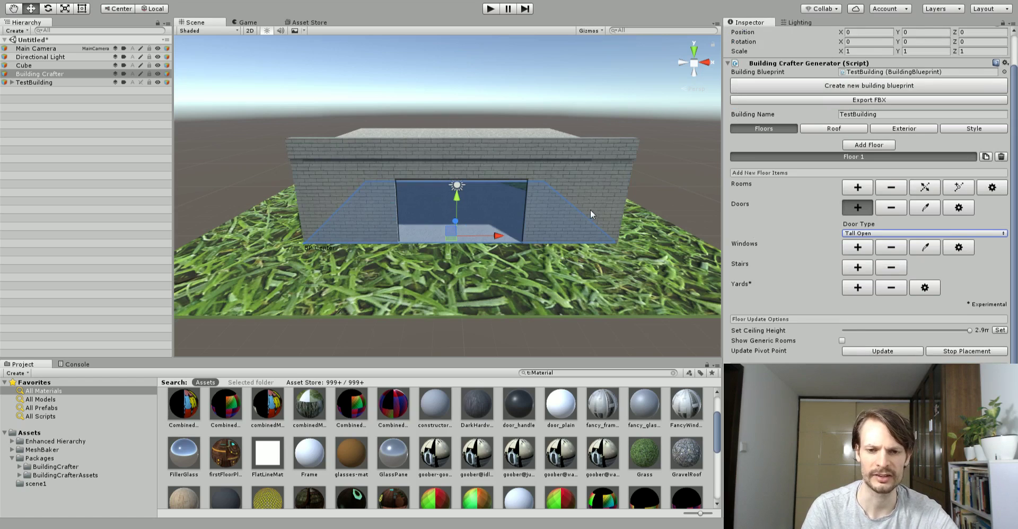
pyautogui.keyDown('alt'); pyautogui.moveTo(591, 213); pyautogui.dragTo(580, 262); pyautogui.keyUp('alt')
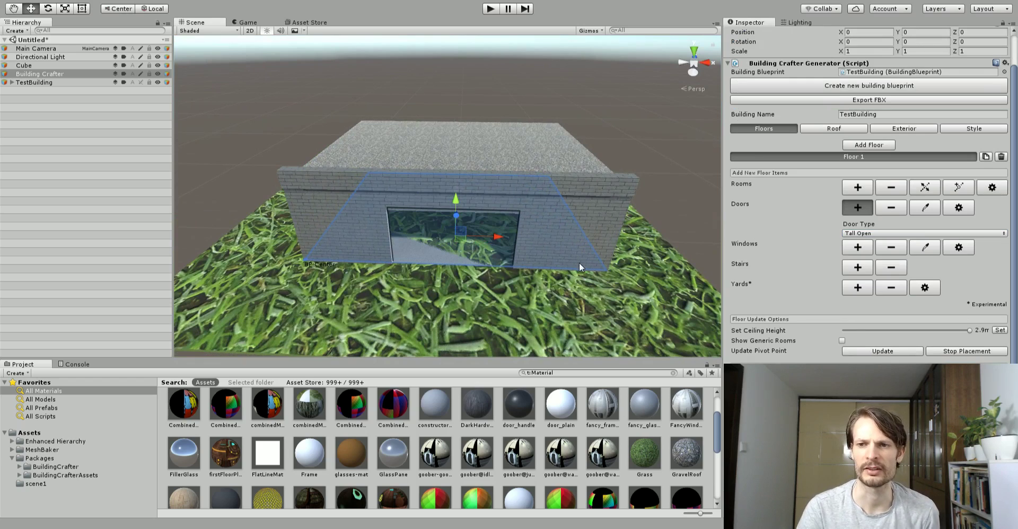
pyautogui.click(799, 23)
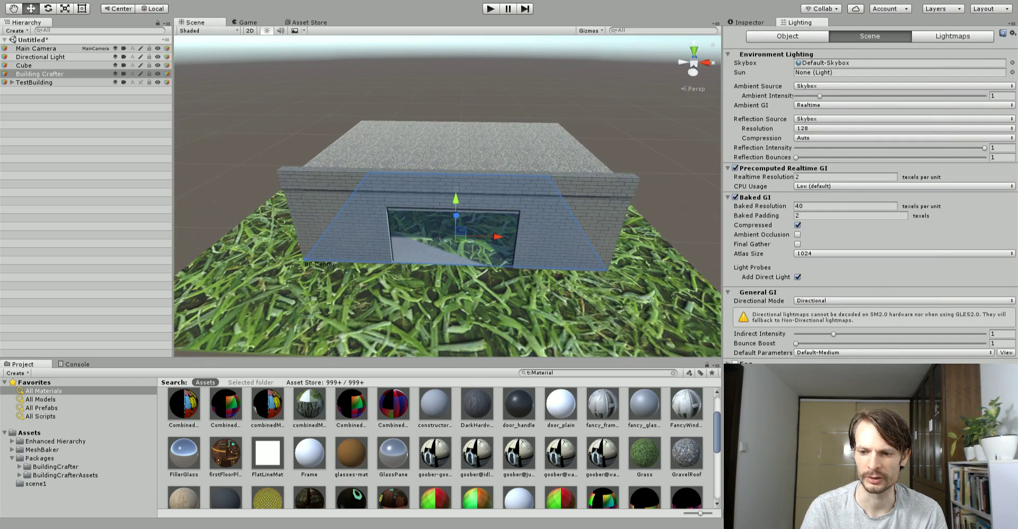
pyautogui.scroll(3, 450, 252)
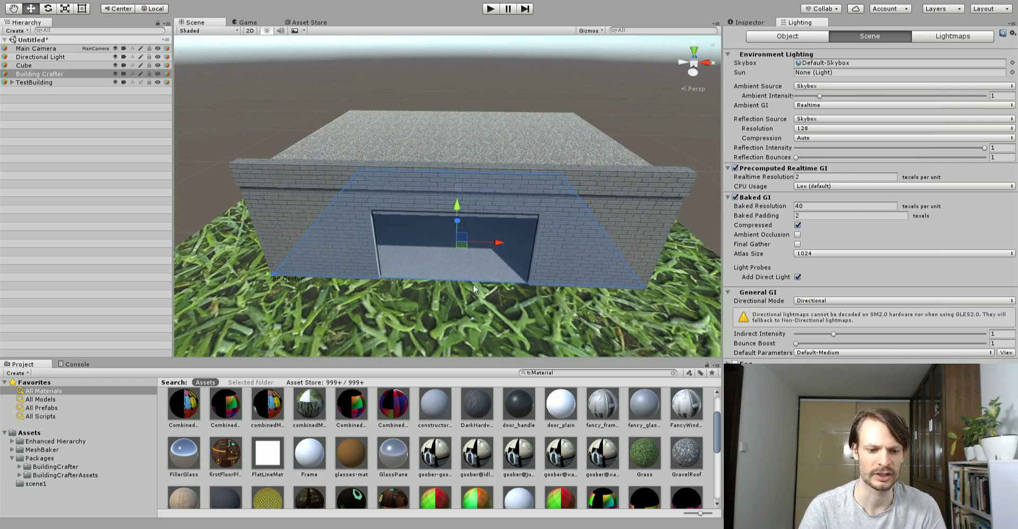
pyautogui.keyDown('alt'); pyautogui.moveTo(500, 287); pyautogui.dragTo(545, 243); pyautogui.keyUp('alt')
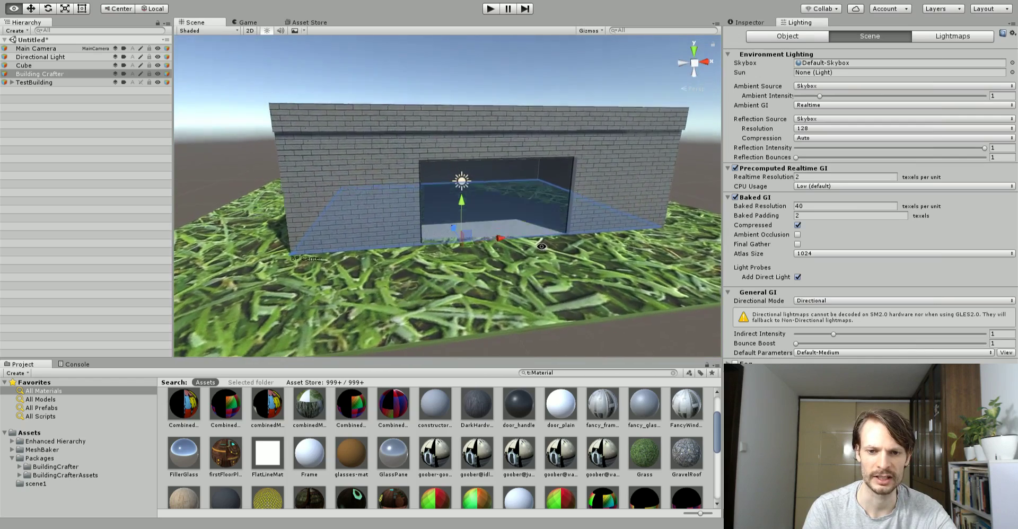
pyautogui.keyDown('alt'); pyautogui.moveTo(542, 246); pyautogui.dragTo(479, 220); pyautogui.keyUp('alt')
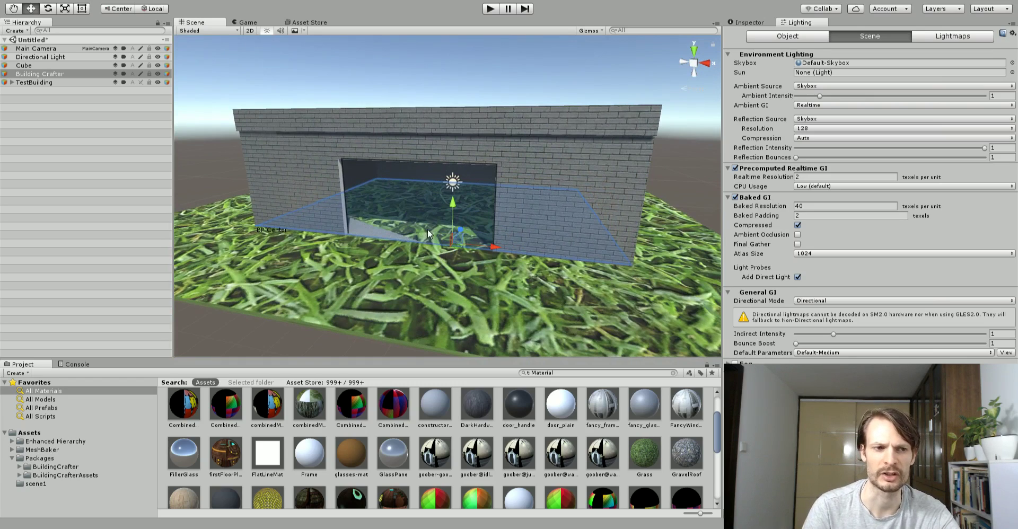
# Step: Set TestBuilding's Transform Position Y to 2.12 and inspect the room
pyautogui.click(32, 83)
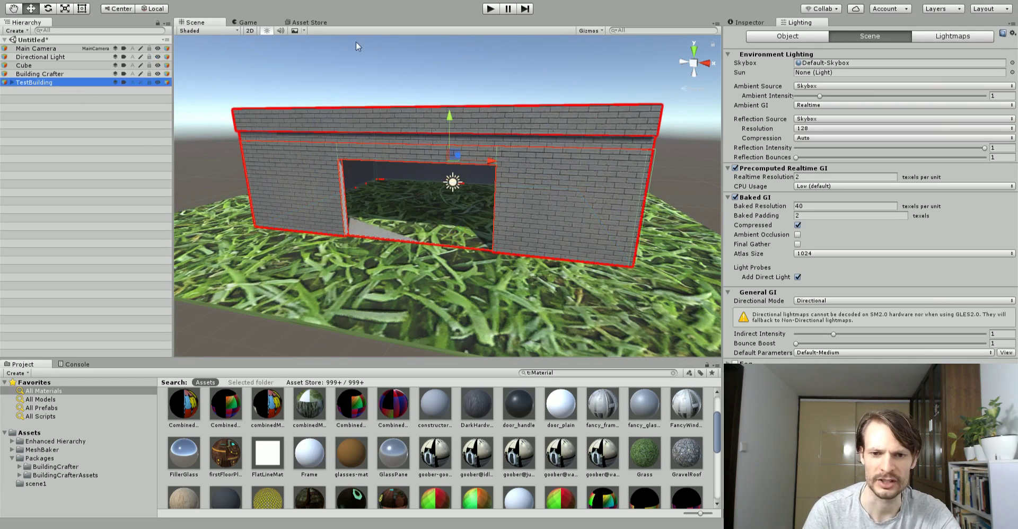
pyautogui.keyDown('alt'); pyautogui.moveTo(522, 231); pyautogui.dragTo(528, 243); pyautogui.keyUp('alt')
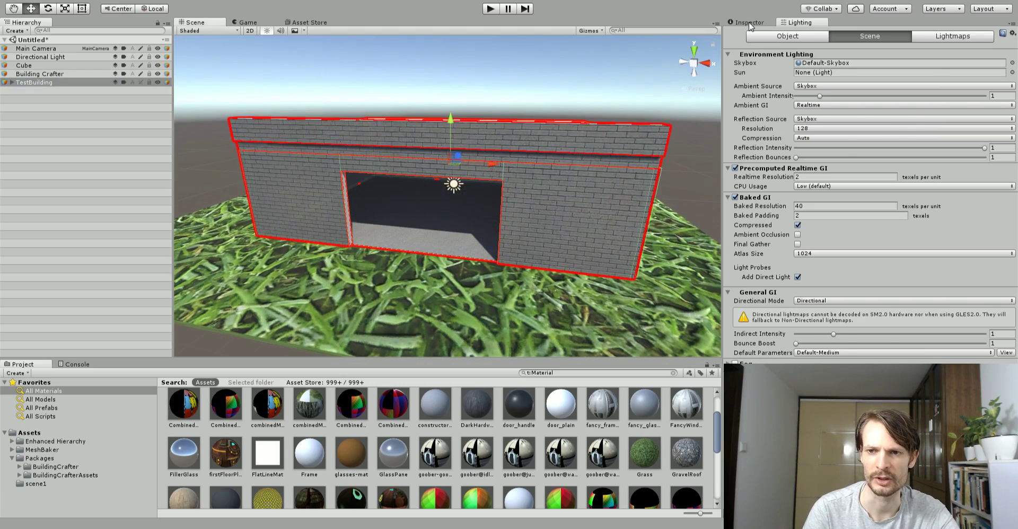
pyautogui.click(748, 23)
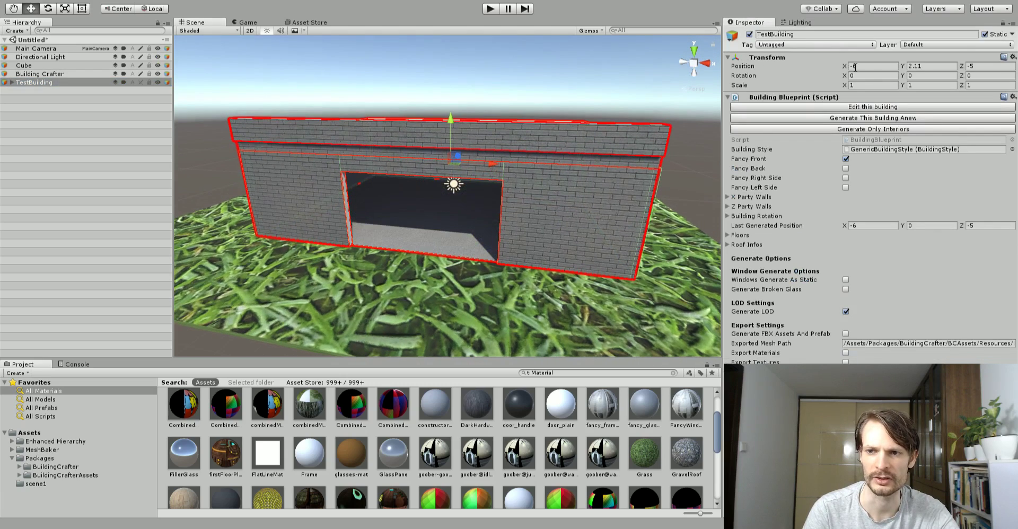
pyautogui.click(920, 66)
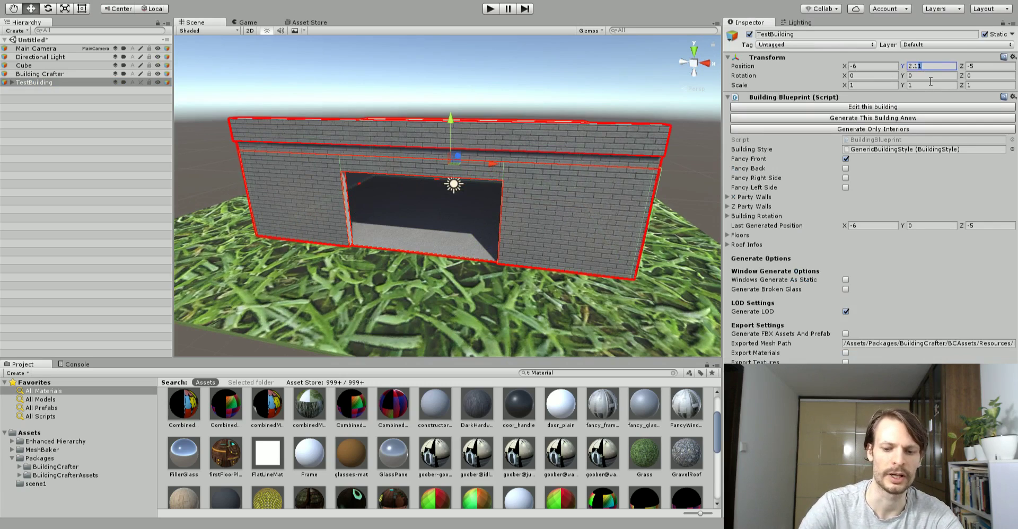
pyautogui.write('2.12')
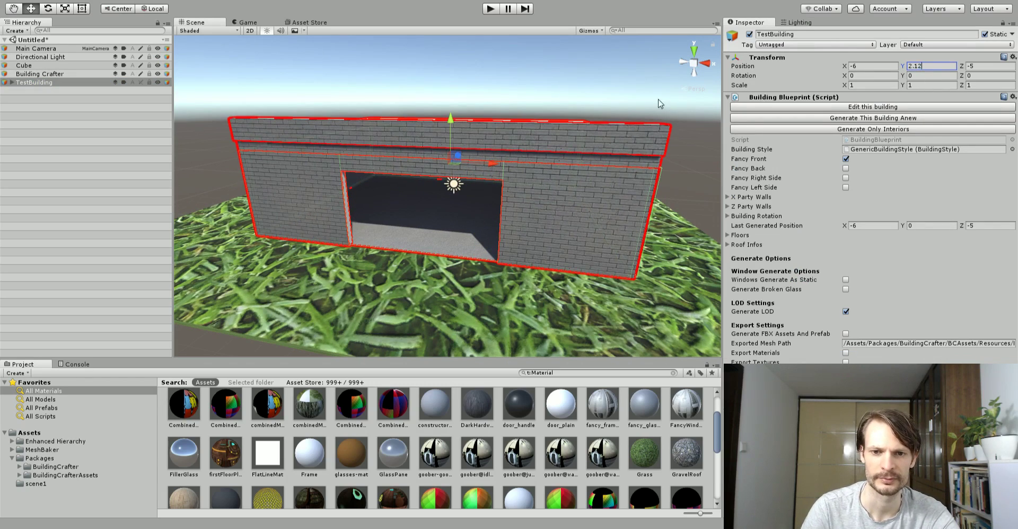
pyautogui.click(577, 126)
pyautogui.keyDown('alt'); pyautogui.moveTo(550, 234); pyautogui.dragTo(618, 168); pyautogui.keyUp('alt')
pyautogui.scroll(10, 517, 259)
pyautogui.scroll(-6, 539, 218)
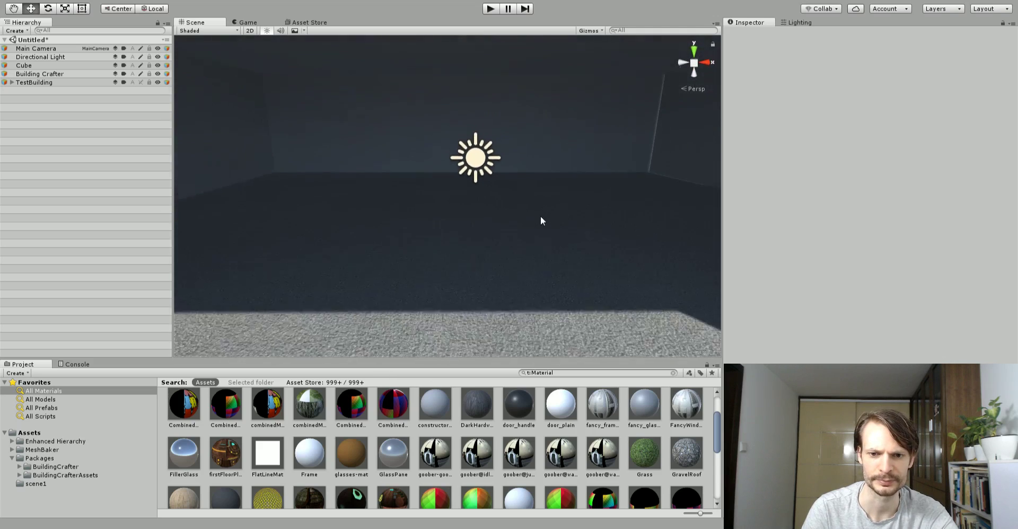
pyautogui.scroll(-5, 542, 213)
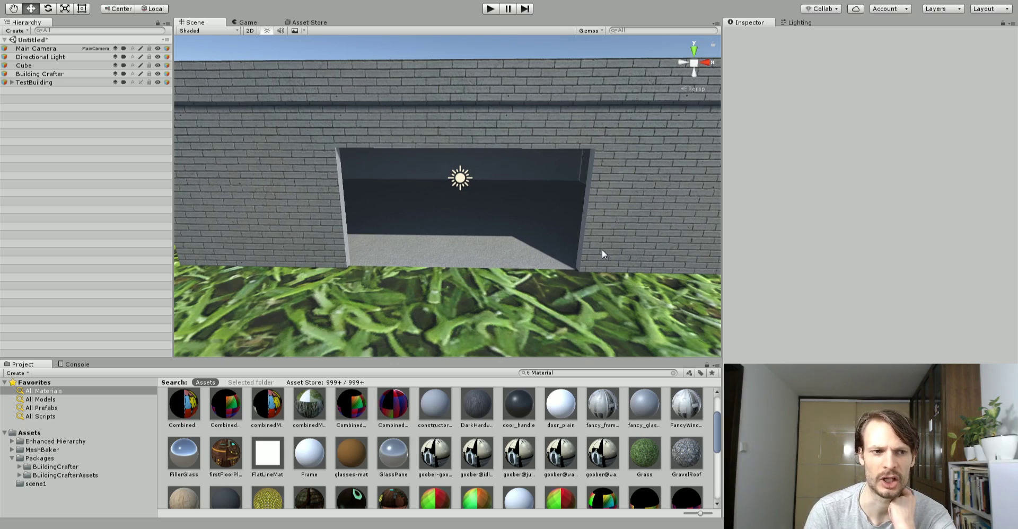
# Step: Select Directional Light and Main Camera, then show the scene Lighting settings
pyautogui.click(69, 57)
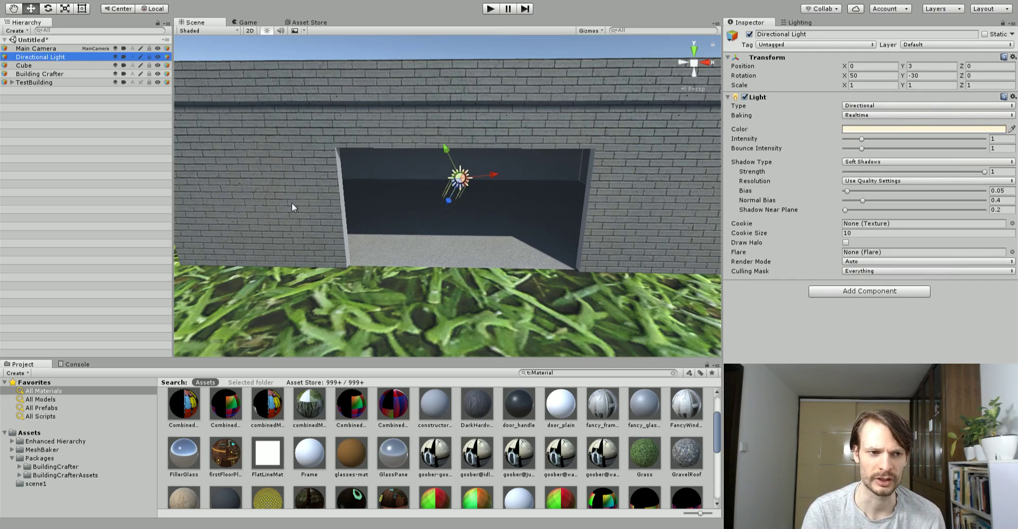
pyautogui.click(48, 49)
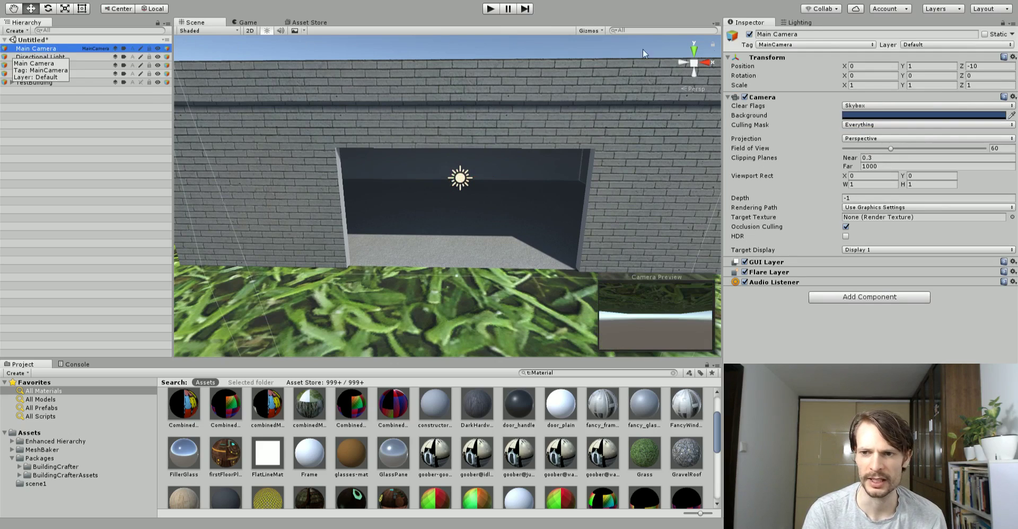
pyautogui.click(808, 24)
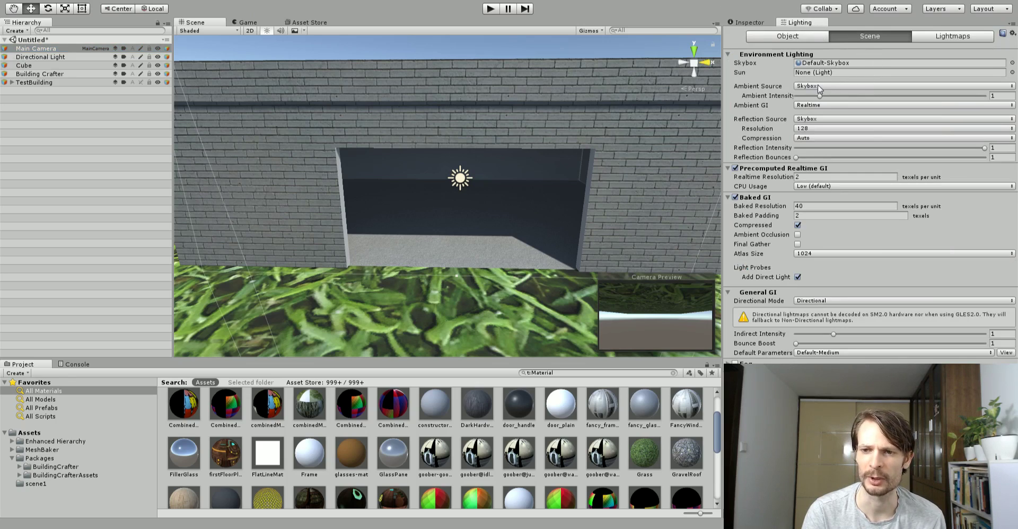
# Step: Set Ambient GI to Baked, uncheck Compressed, Realtime Resolution 0.1, Baked Resolution 10
pyautogui.click(807, 106)
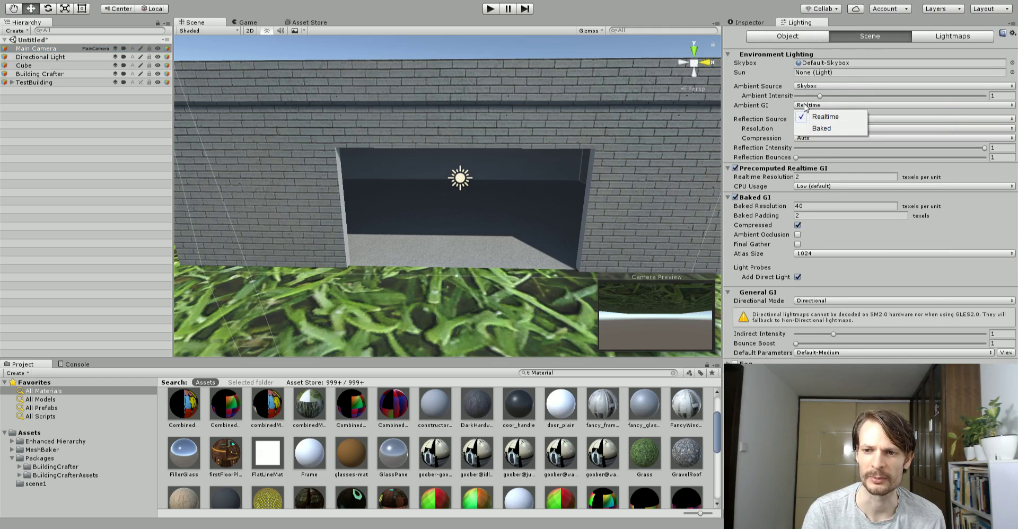
pyautogui.click(817, 131)
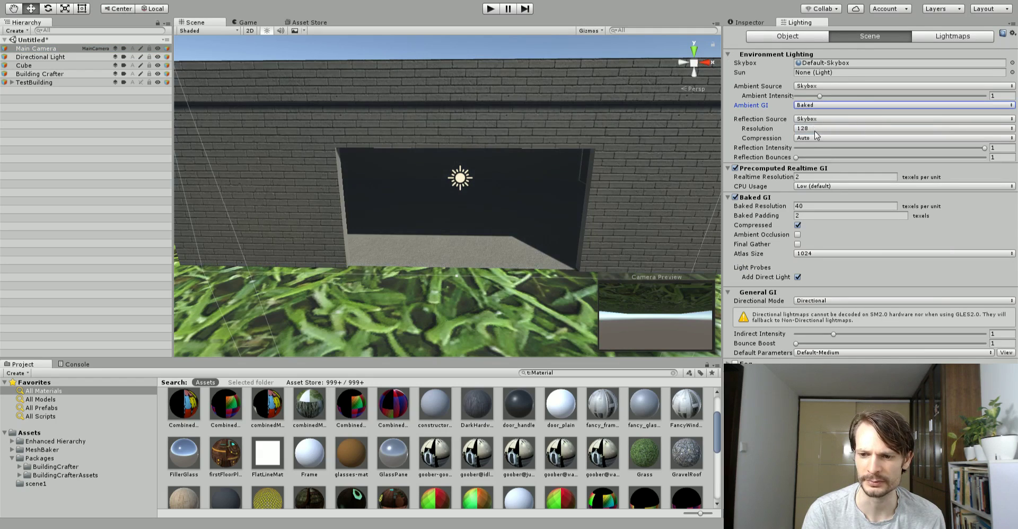
pyautogui.click(798, 226)
pyautogui.click(815, 177)
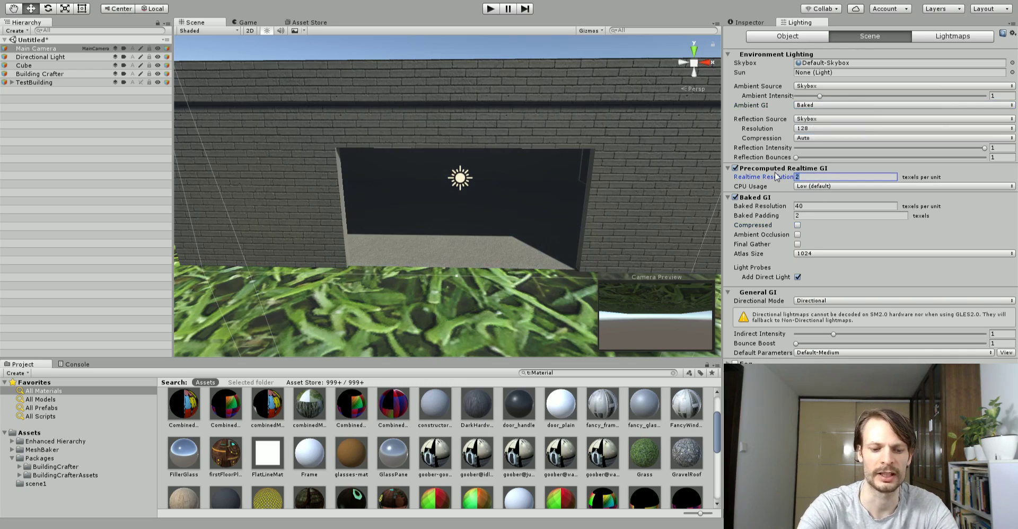
pyautogui.press('Tab')
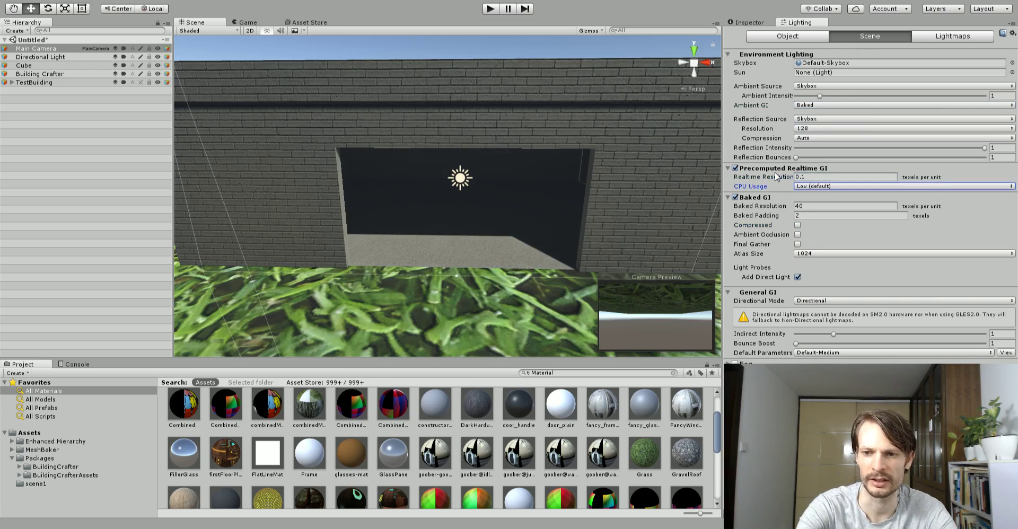
pyautogui.click(807, 208)
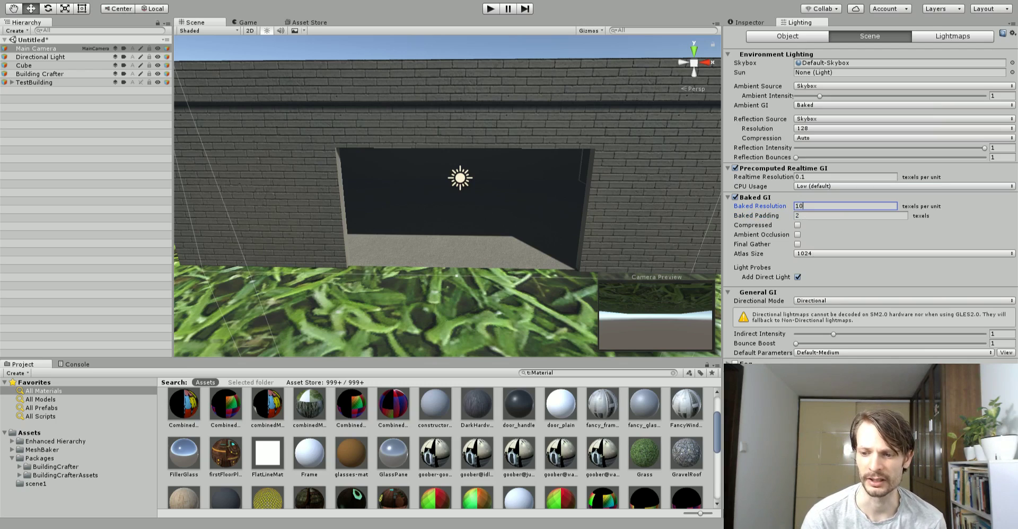
# Step: Save the scene, overwriting the existing scene1 file
pyautogui.click(551, 279)
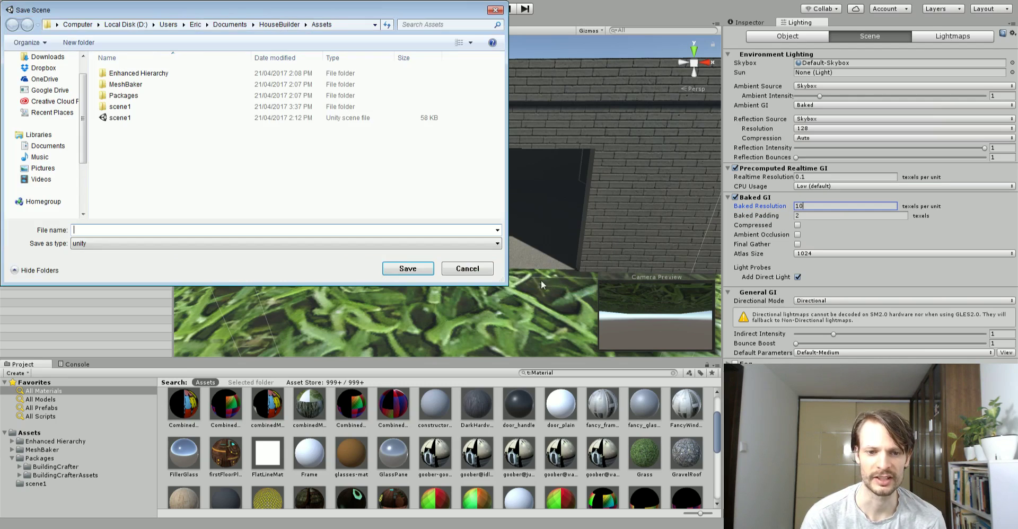
pyautogui.doubleClick(123, 120)
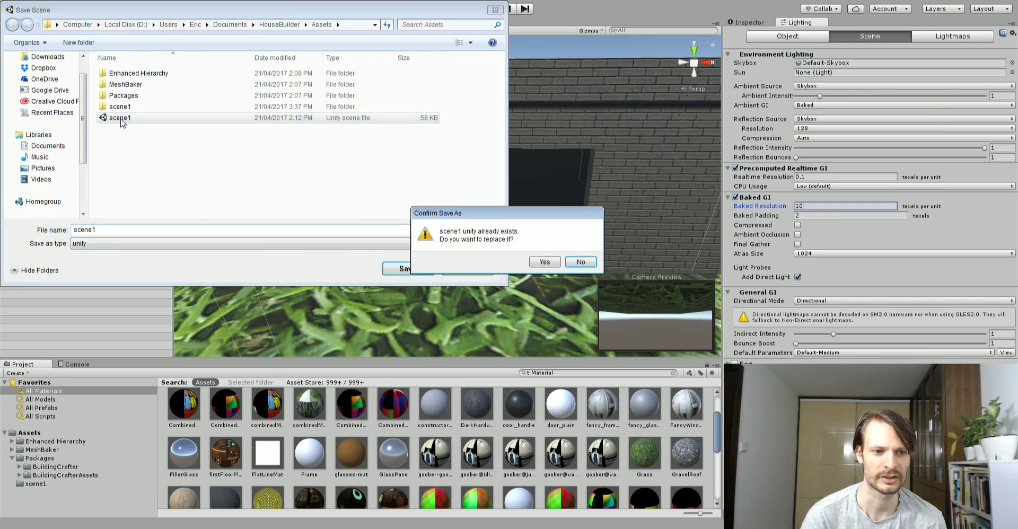
pyautogui.click(529, 262)
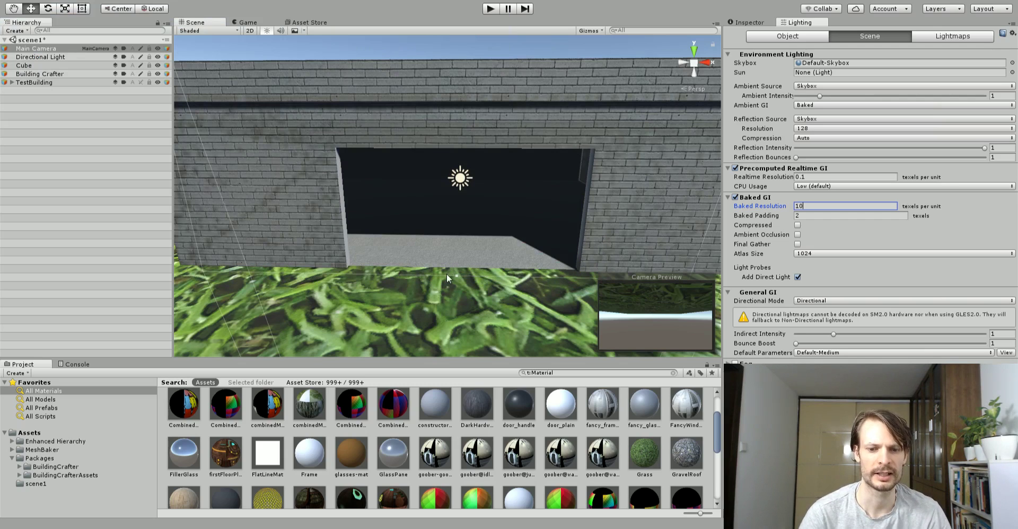
pyautogui.moveTo(447, 271)
pyautogui.keyDown('alt'); pyautogui.mouseDown()
pyautogui.moveTo(358, 275)
pyautogui.moveTo(434, 282)
pyautogui.mouseUp(); pyautogui.keyUp('alt')
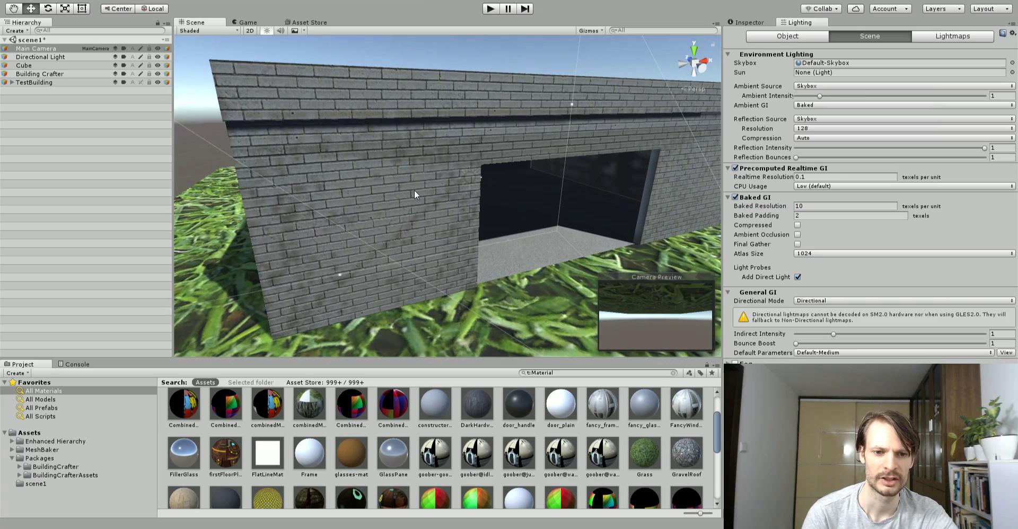
pyautogui.keyDown('alt'); pyautogui.moveTo(301, 258); pyautogui.dragTo(585, 185); pyautogui.keyUp('alt')
pyautogui.moveTo(585, 185); pyautogui.dragTo(587, 189, button='right')
pyautogui.scroll(-8, 585, 185)
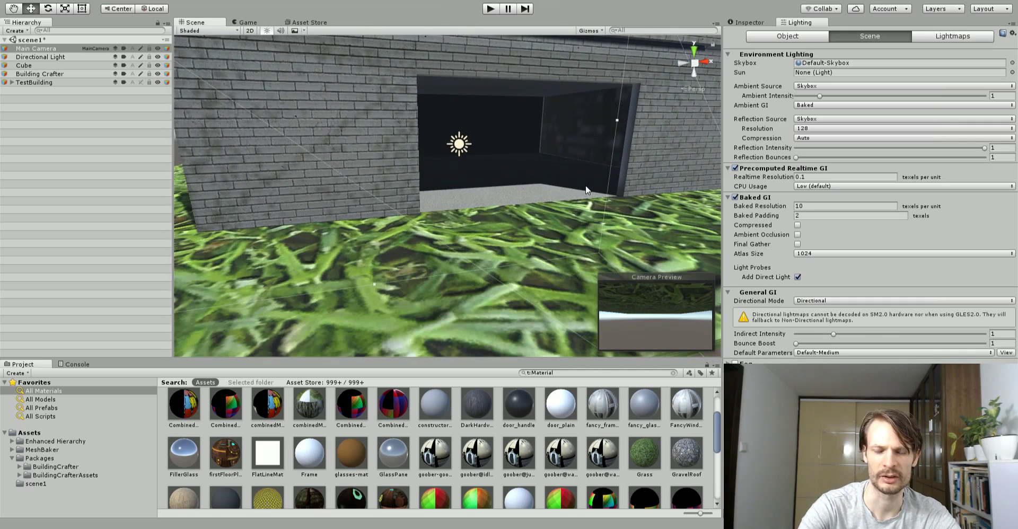
pyautogui.keyDown('alt'); pyautogui.moveTo(585, 186); pyautogui.dragTo(610, 190); pyautogui.keyUp('alt')
pyautogui.scroll(-10, 516, 231)
pyautogui.scroll(5, 491, 195)
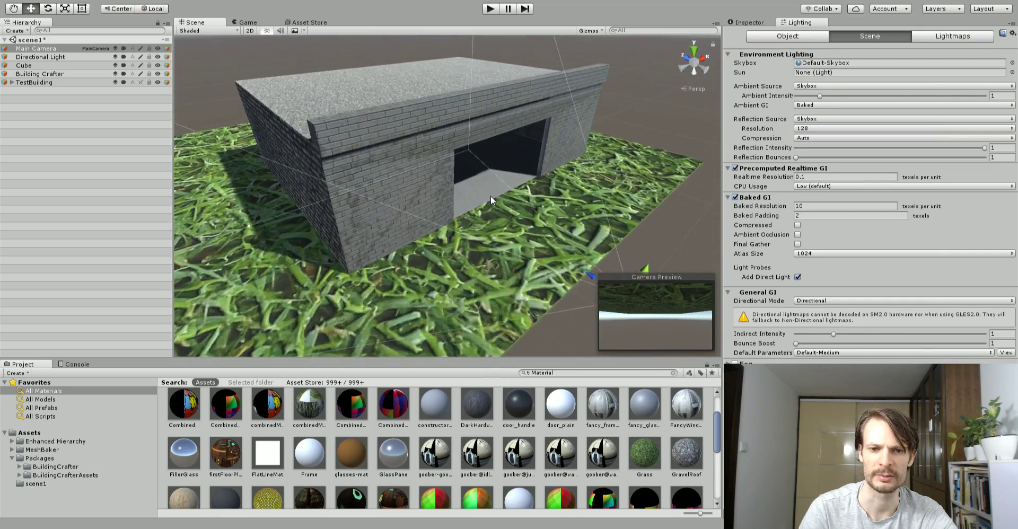
pyautogui.keyDown('alt'); pyautogui.moveTo(491, 196); pyautogui.dragTo(431, 196); pyautogui.keyUp('alt')
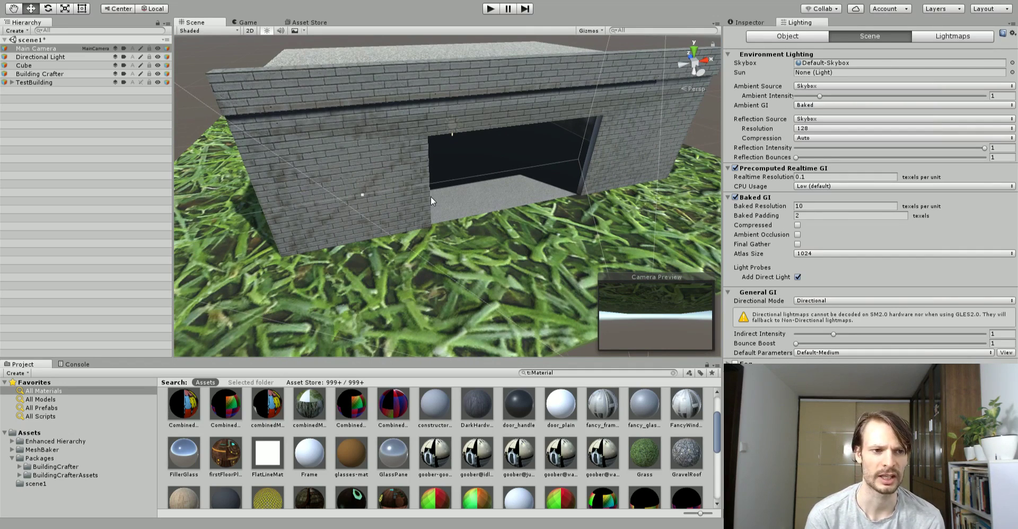
# Step: Browse the Asset Store package list, including Mesh Baker 3.19.3 and Building Crafter
pyautogui.click(304, 23)
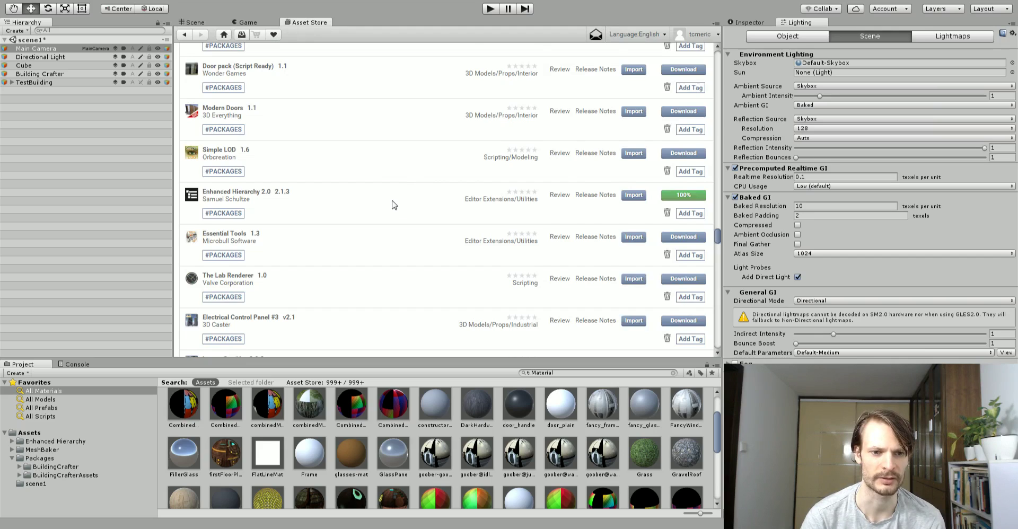
pyautogui.scroll(10, 394, 205)
pyautogui.scroll(-3, 391, 228)
pyautogui.scroll(-15, 391, 228)
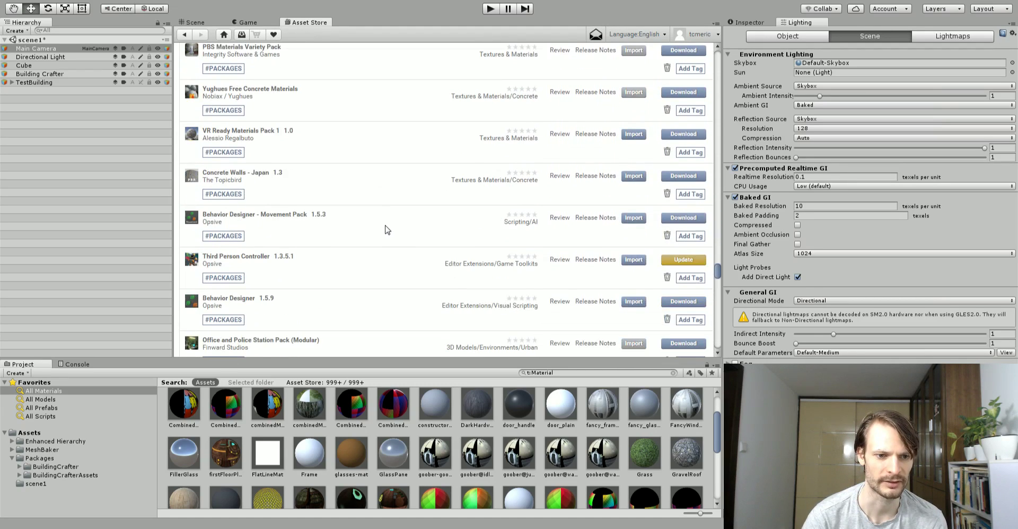
pyautogui.scroll(-10, 388, 229)
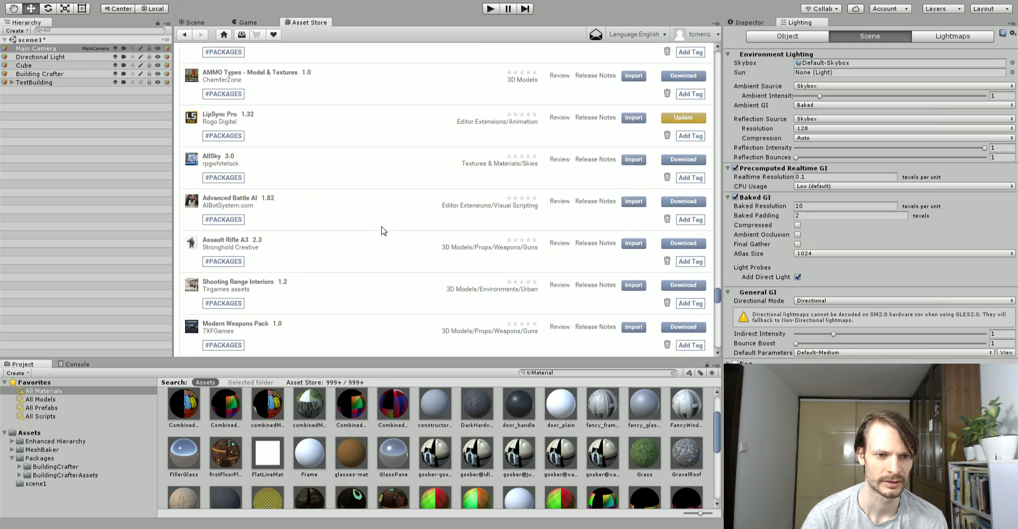
pyautogui.scroll(-10, 382, 231)
pyautogui.scroll(-10, 380, 231)
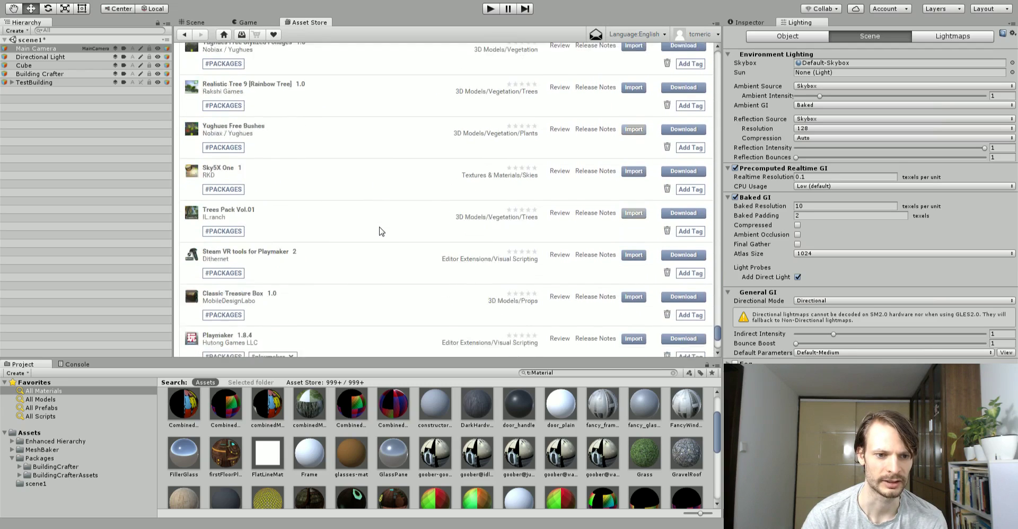
pyautogui.scroll(15, 379, 231)
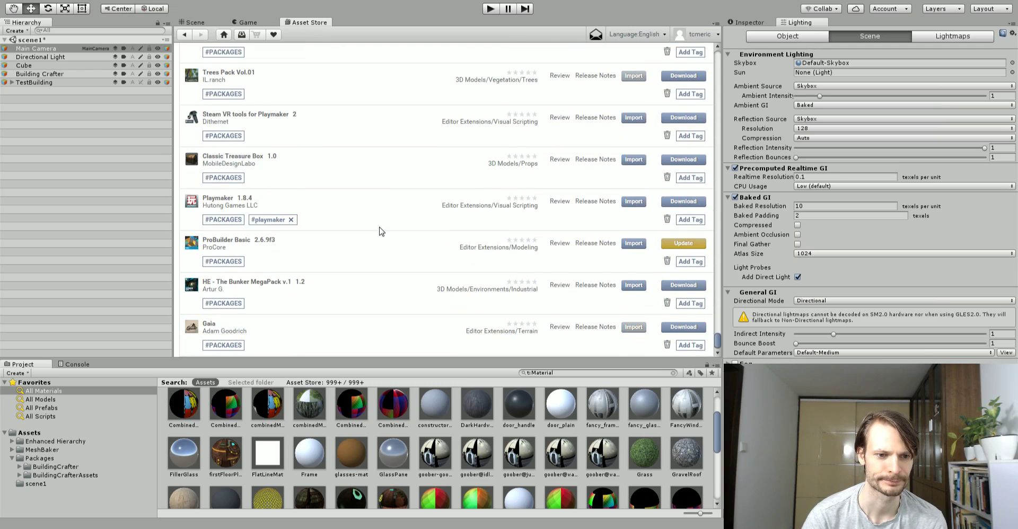
pyautogui.scroll(15, 377, 231)
pyautogui.scroll(15, 376, 231)
pyautogui.scroll(5, 376, 232)
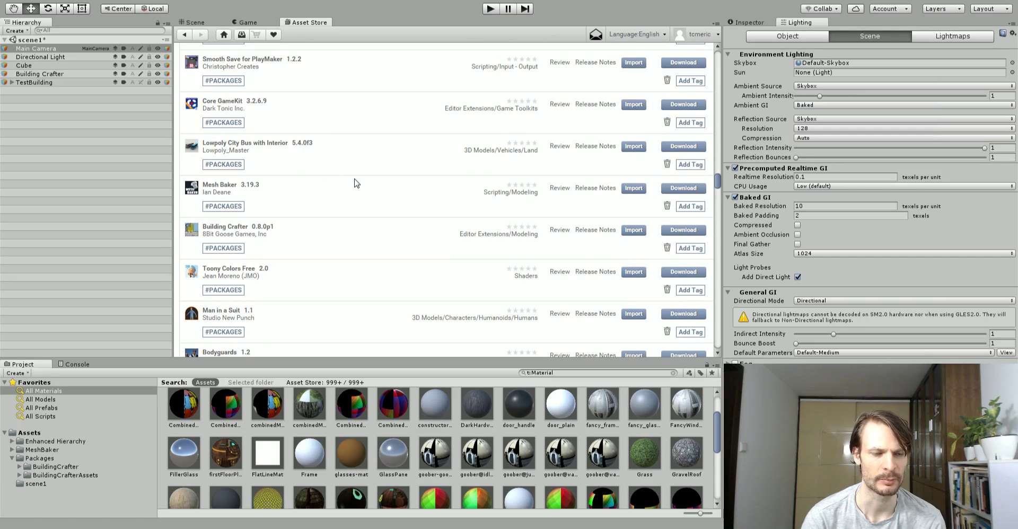
# Step: Create an empty GameObject from the Hierarchy and rename it Baker
pyautogui.click(200, 24)
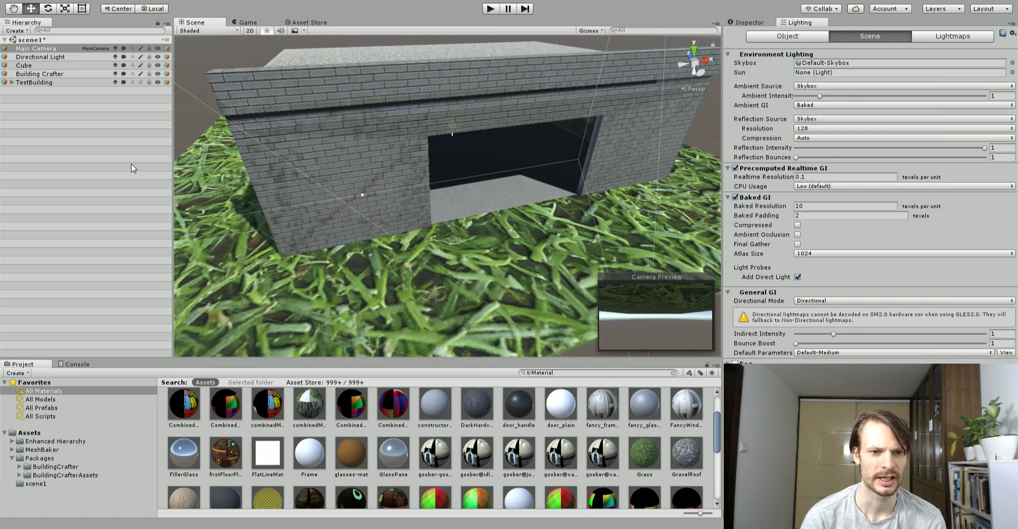
pyautogui.click(59, 107)
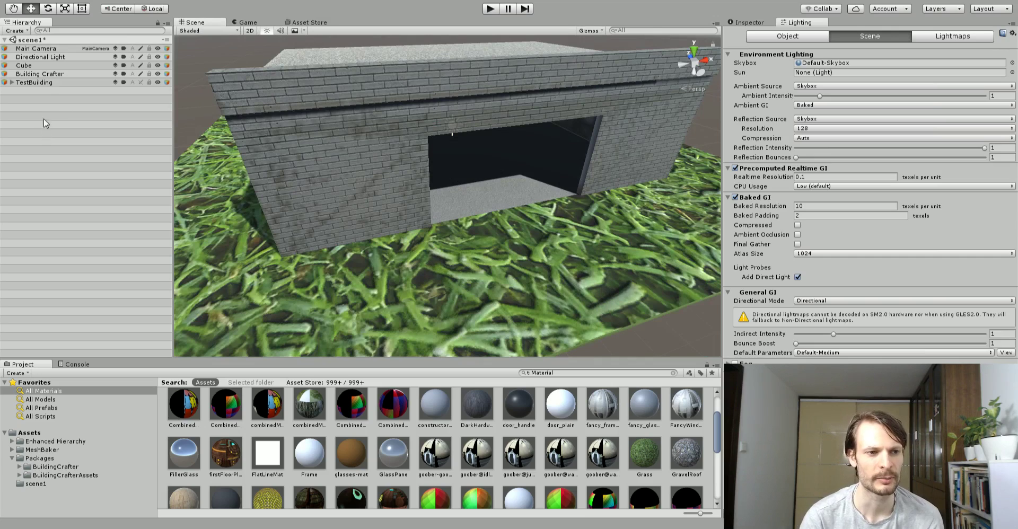
pyautogui.rightClick(43, 117)
pyautogui.click(129, 206)
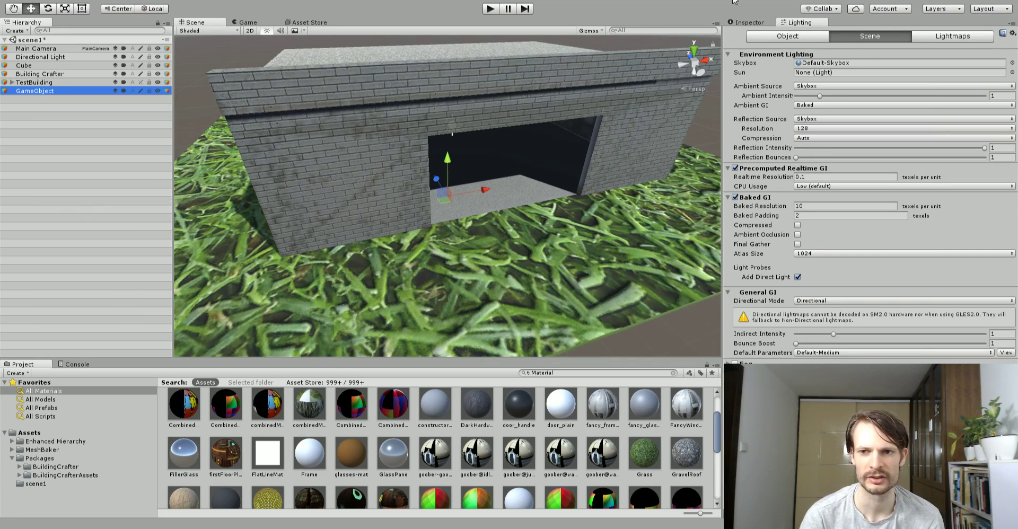
pyautogui.click(758, 22)
pyautogui.click(794, 35)
pyautogui.write('Baker')
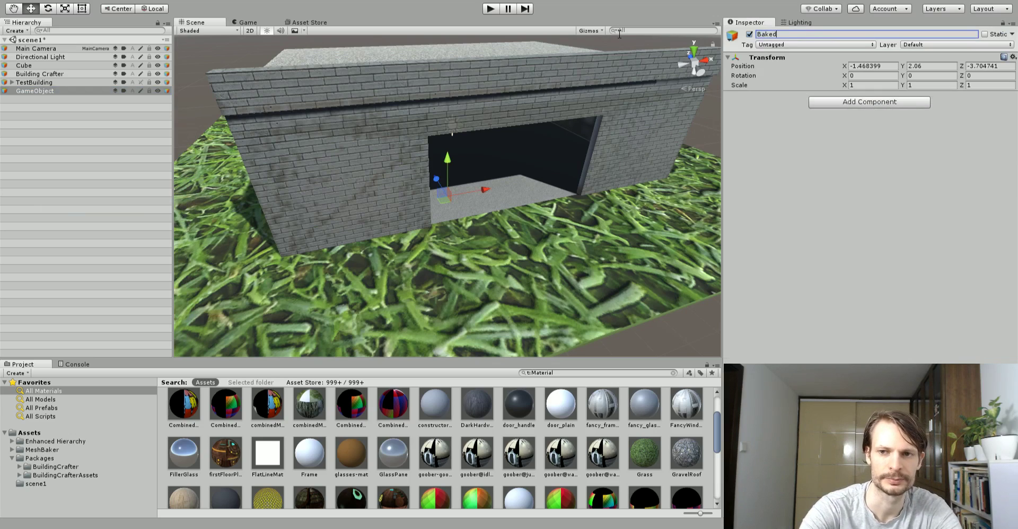
pyautogui.press('Return')
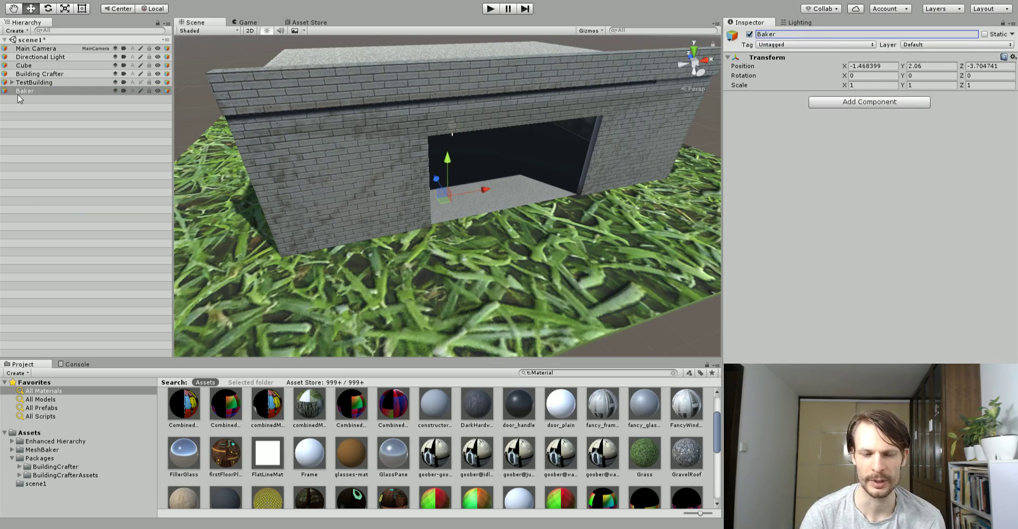
# Step: Attach the MB3_Mesh Baker script to Baker via the 'meshba' component search
pyautogui.click(868, 103)
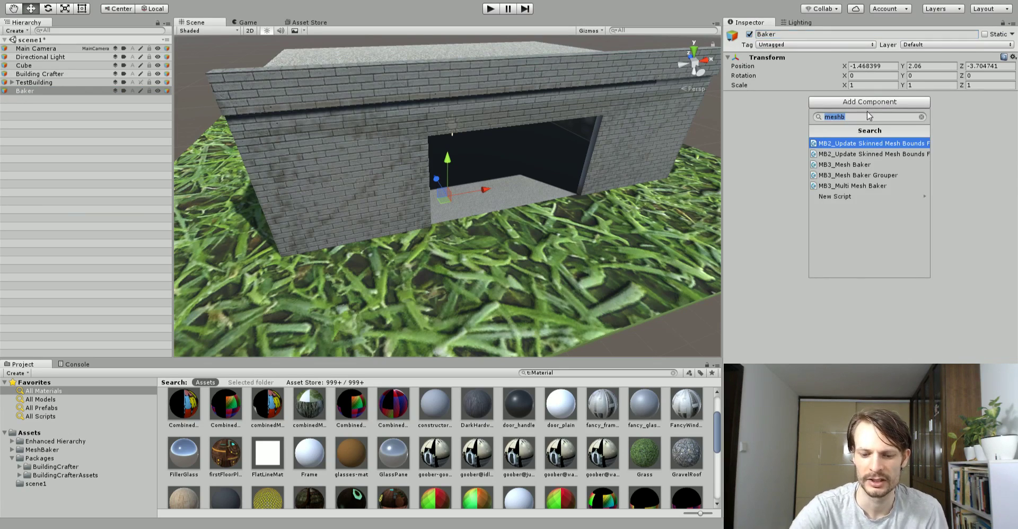
pyautogui.write('meshba')
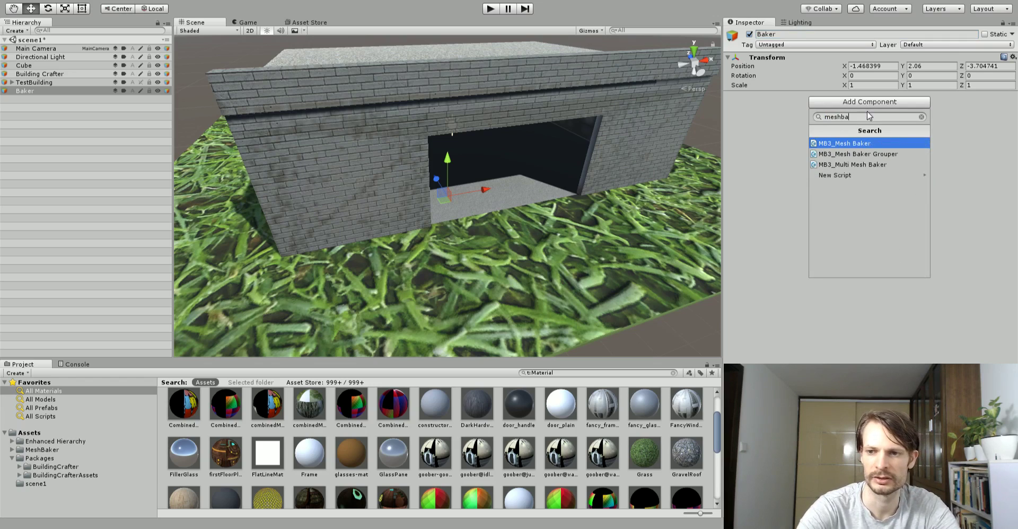
pyautogui.click(833, 144)
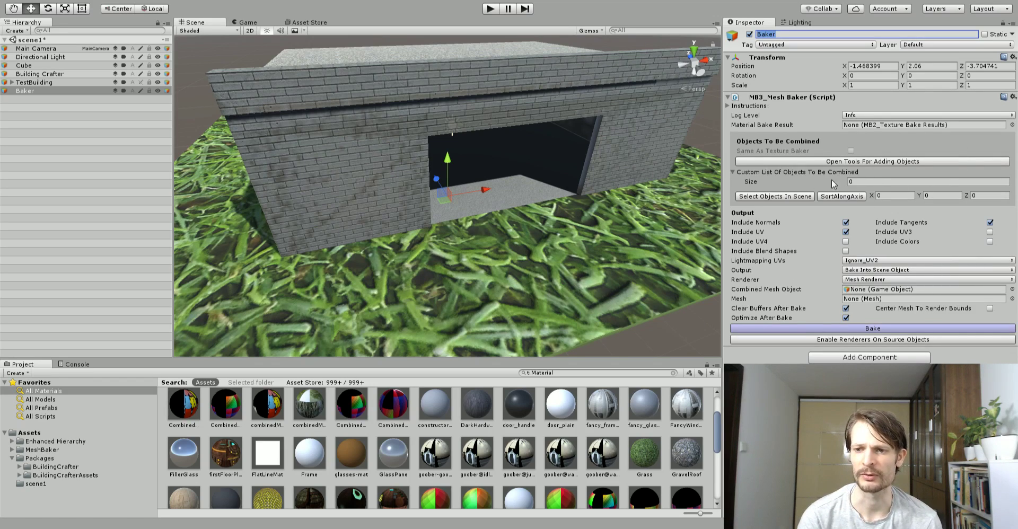
pyautogui.scroll(-4, 497, 212)
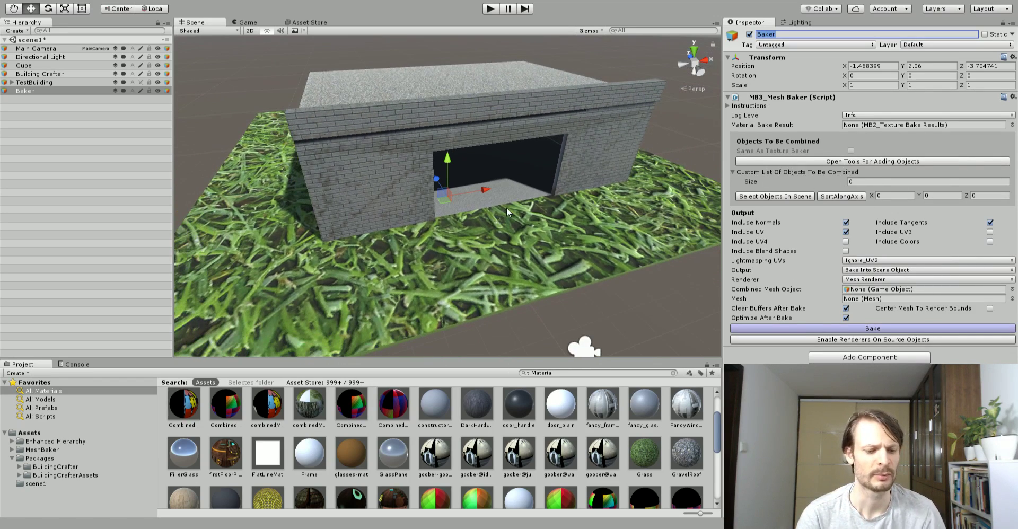
pyautogui.keyDown('alt'); pyautogui.moveTo(533, 214); pyautogui.dragTo(483, 202); pyautogui.keyUp('alt')
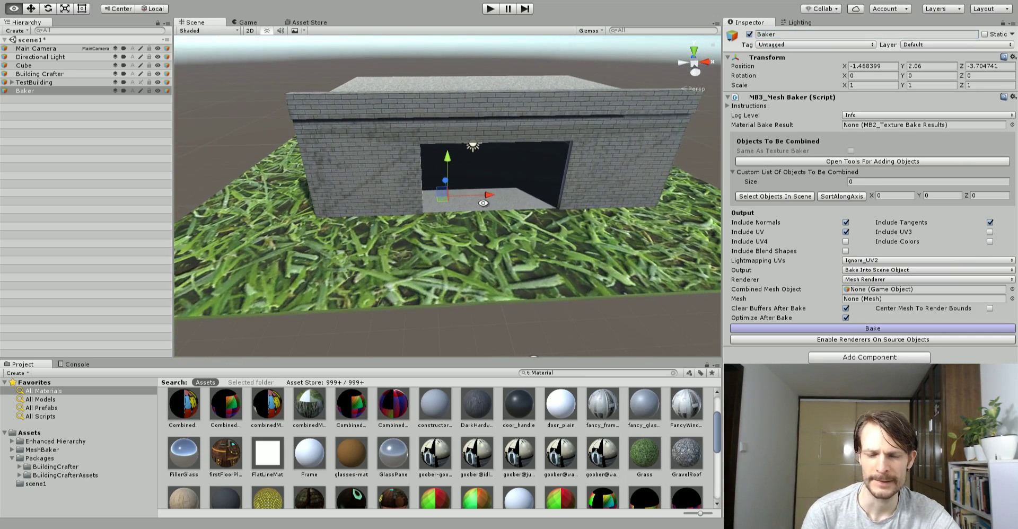
# Step: Expand TestBuilding and Floor 1 and inspect the Room 0 and Roof Top Walls pieces
pyautogui.click(46, 82)
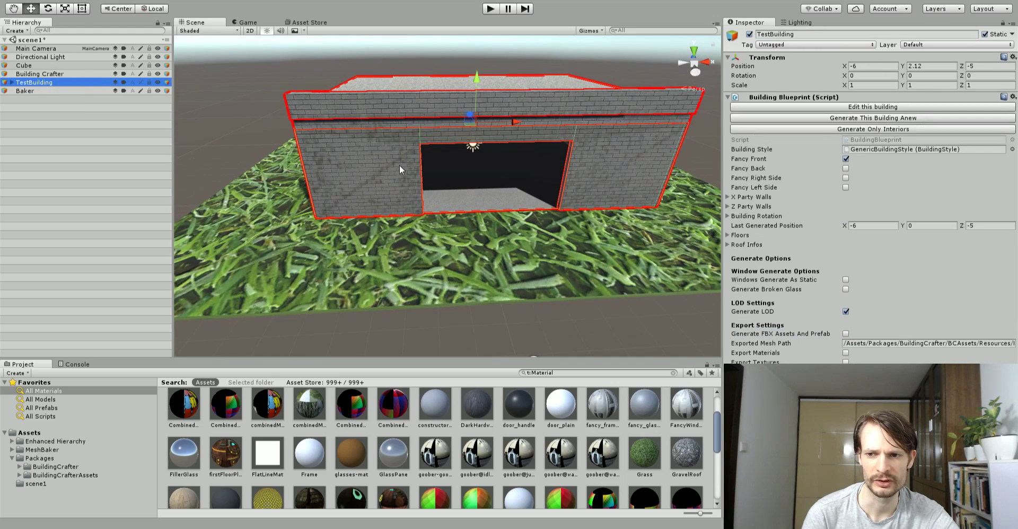
pyautogui.click(12, 82)
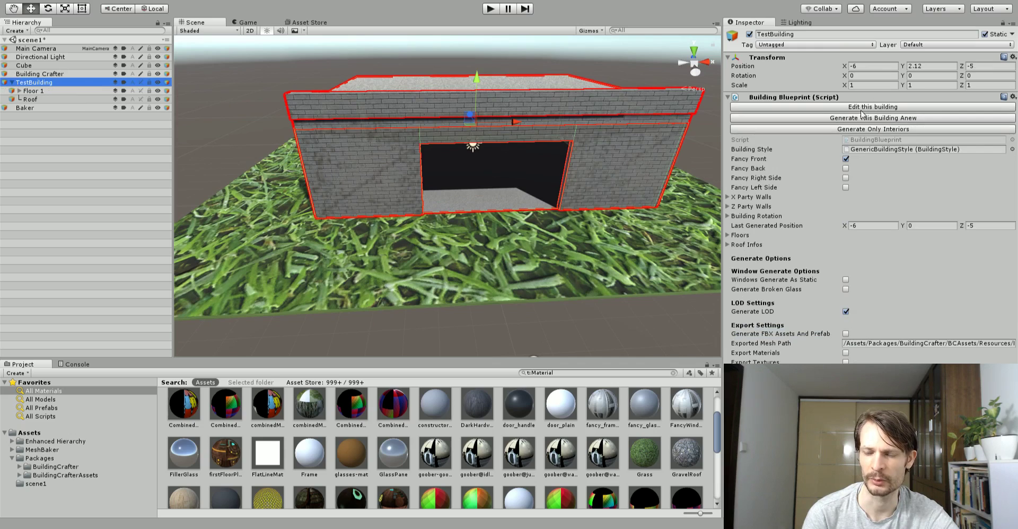
pyautogui.click(19, 91)
pyautogui.click(47, 109)
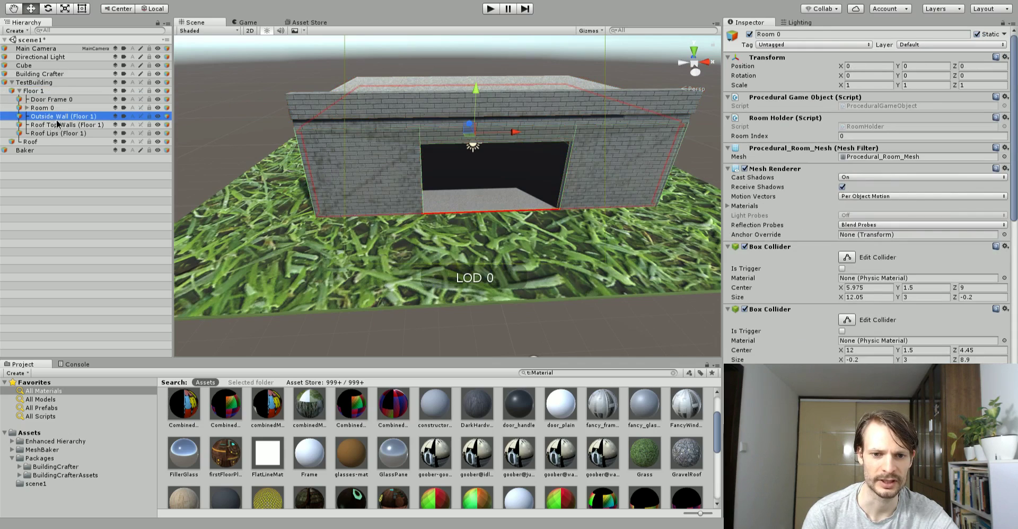
pyautogui.click(61, 125)
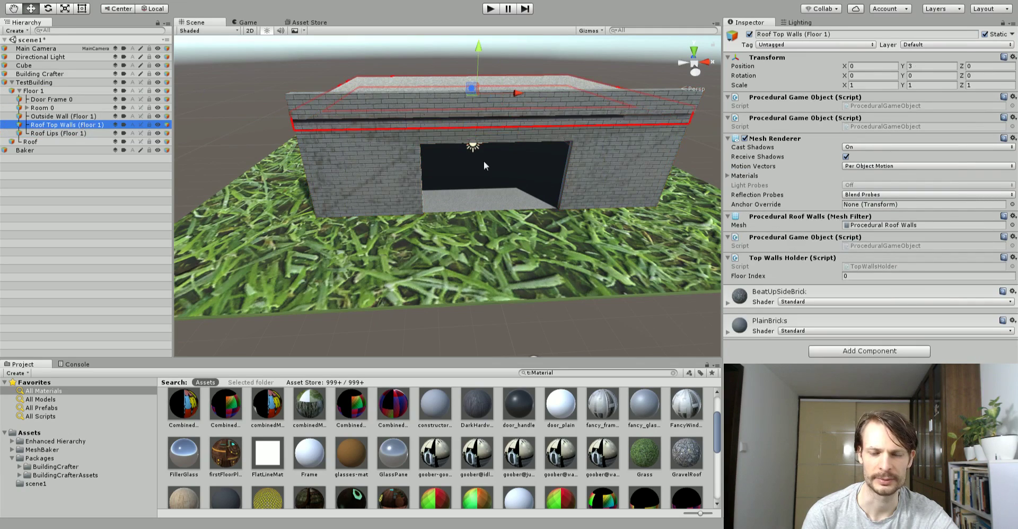
# Step: Browse Roof Top Walls, Roof Lips, Room 0 and Door Frame 0, ending on Outside Wall
pyautogui.keyDown('alt'); pyautogui.moveTo(484, 162); pyautogui.dragTo(441, 170); pyautogui.keyUp('alt')
pyautogui.click(404, 165)
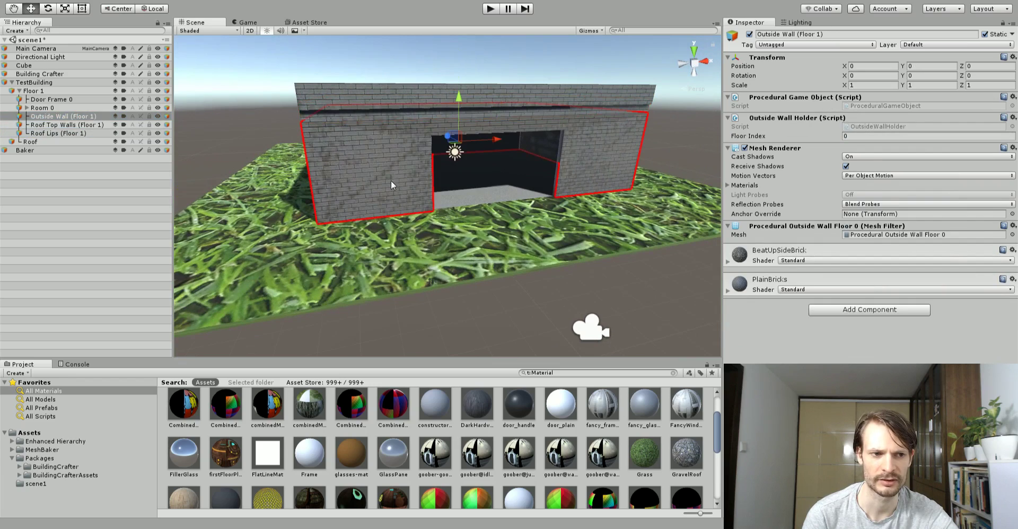
pyautogui.scroll(1, 391, 182)
pyautogui.click(70, 125)
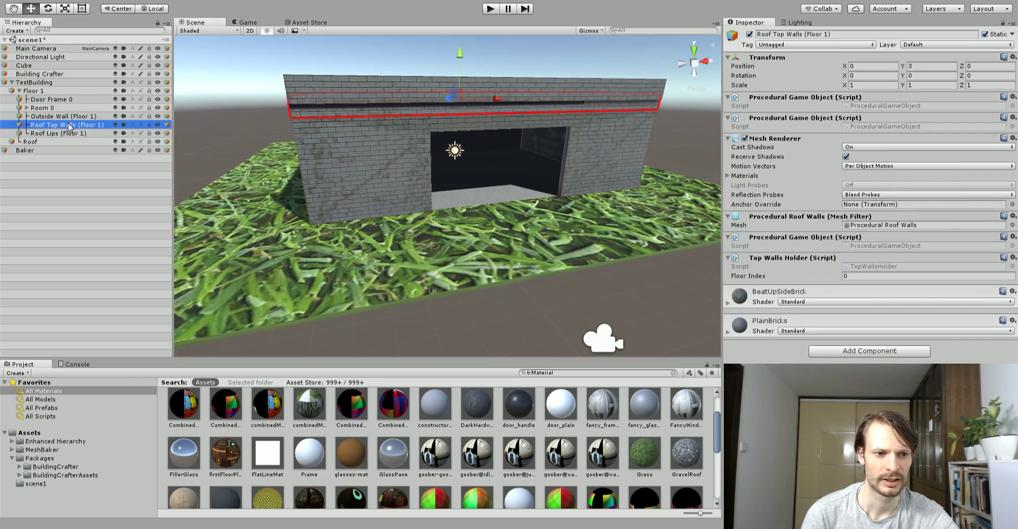
pyautogui.click(80, 133)
pyautogui.click(81, 125)
pyautogui.click(81, 117)
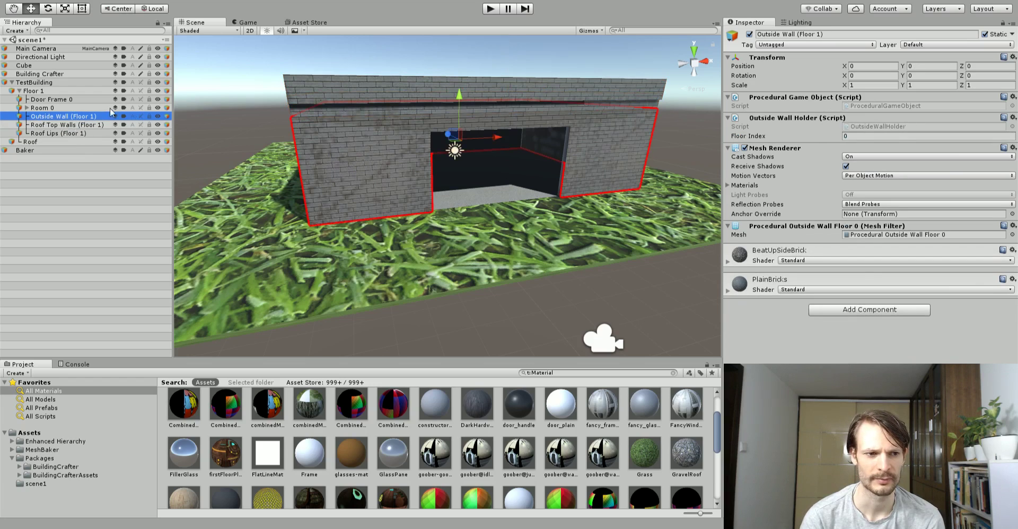
pyautogui.click(85, 107)
pyautogui.click(82, 99)
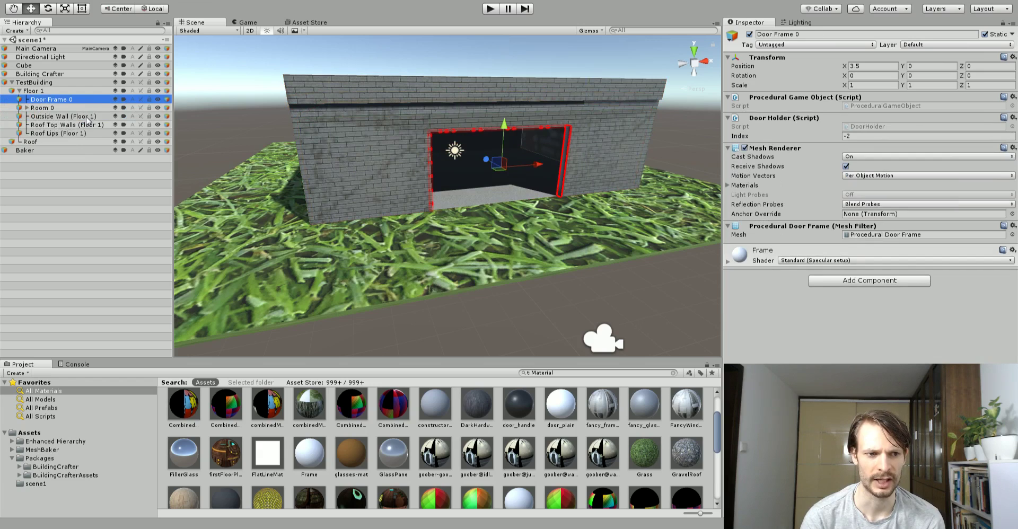
pyautogui.click(88, 118)
# Step: Recheck Roof Top Walls and settle the selection on Outside Wall (Floor 1)
pyautogui.scroll(2, 529, 187)
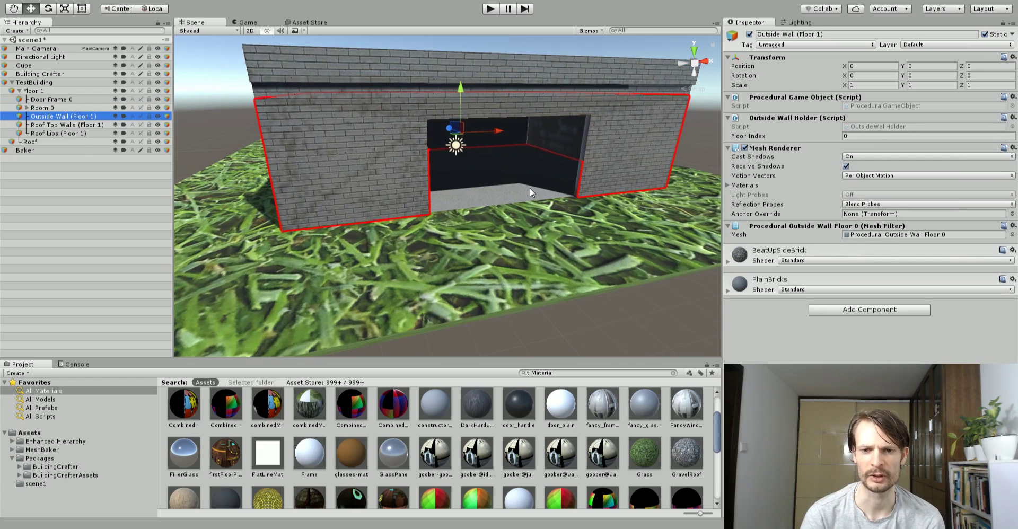
pyautogui.scroll(-3, 529, 190)
pyautogui.scroll(3, 378, 166)
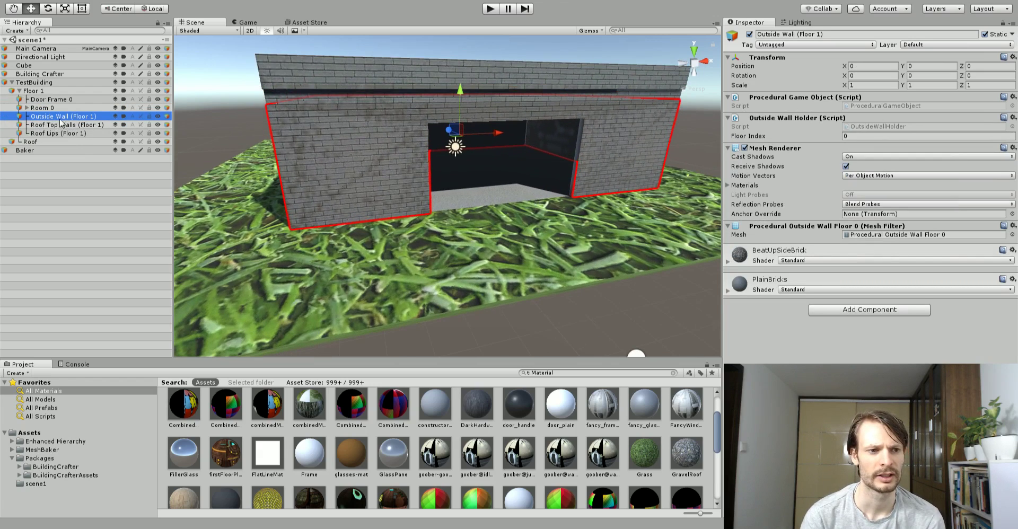
pyautogui.click(322, 138)
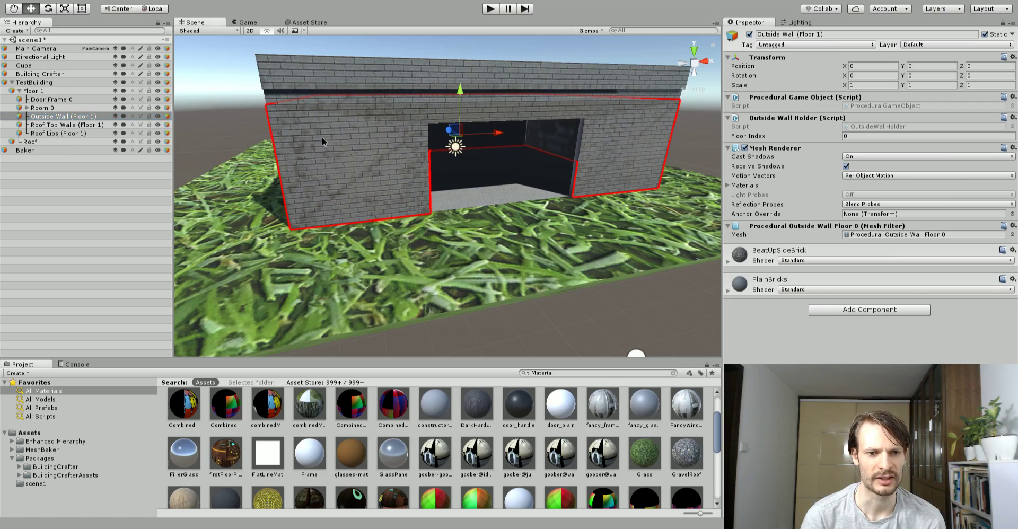
pyautogui.click(50, 125)
pyautogui.click(53, 116)
pyautogui.moveTo(391, 151)
pyautogui.keyDown('alt'); pyautogui.mouseDown()
pyautogui.moveTo(410, 154)
pyautogui.moveTo(403, 144)
pyautogui.mouseUp(); pyautogui.keyUp('alt')
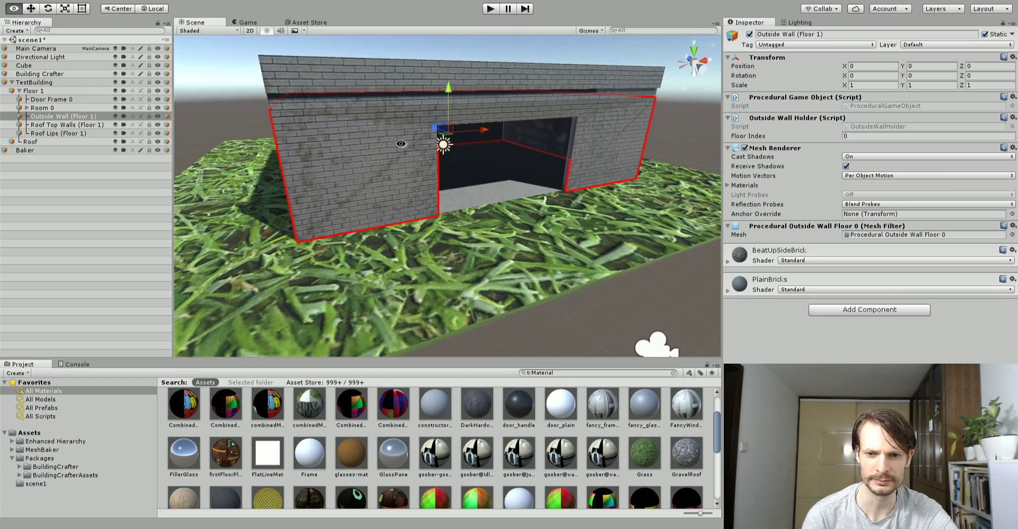
# Step: Lock the Inspector on Baker's properties so other building pieces can be selected
pyautogui.click(30, 151)
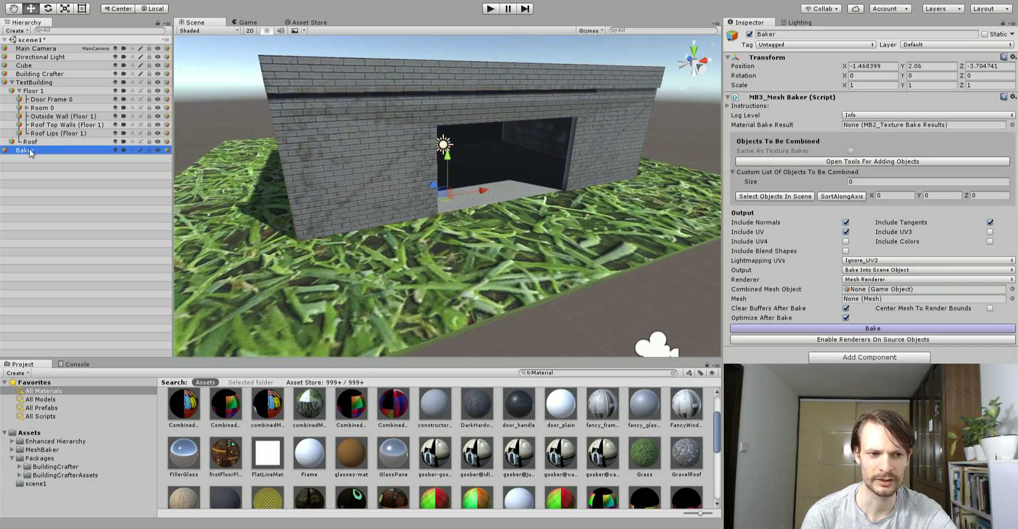
pyautogui.click(1002, 24)
pyautogui.click(42, 108)
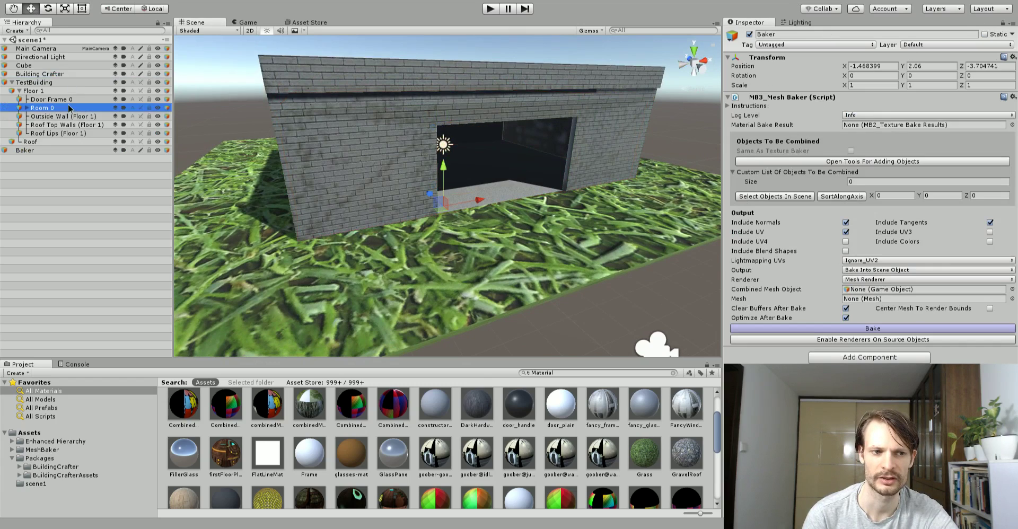
pyautogui.click(68, 126)
pyautogui.click(31, 150)
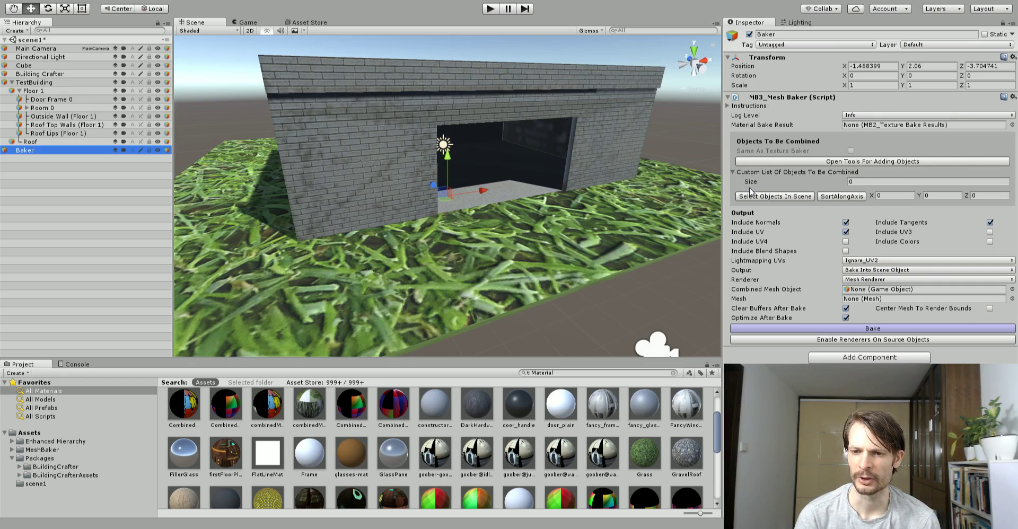
# Step: Set the custom list size to 1 and drop Outside Wall (Floor 1) into Element 0
pyautogui.click(875, 181)
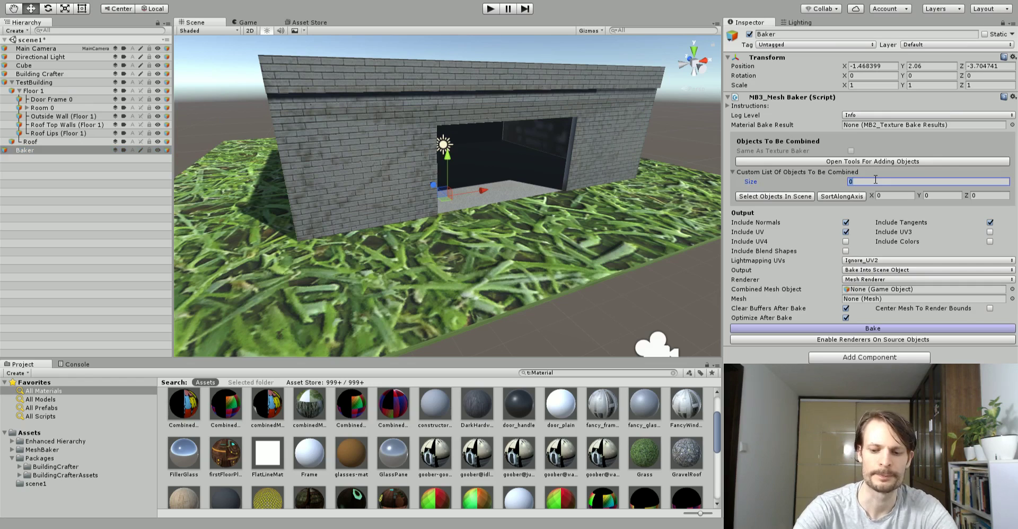
pyautogui.write('1')
pyautogui.press('Return')
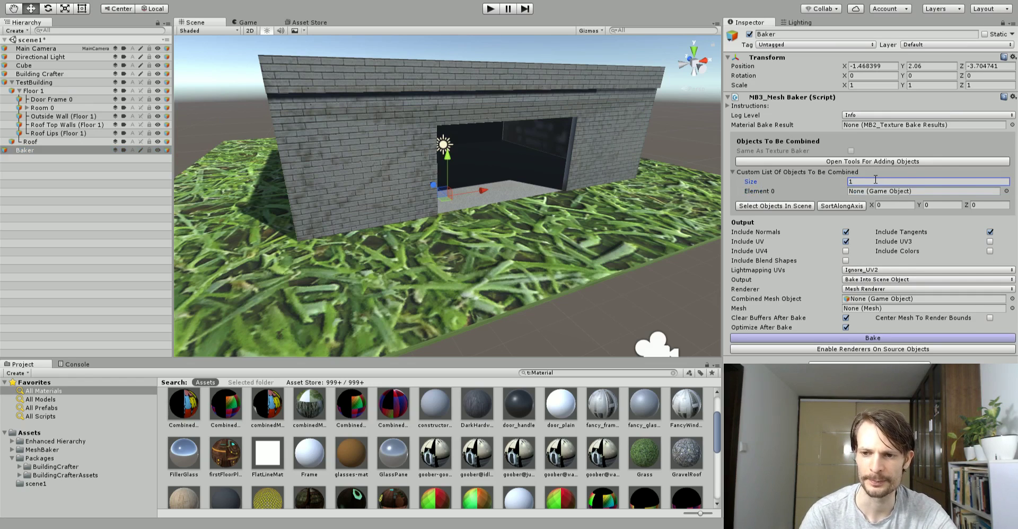
pyautogui.moveTo(84, 132); pyautogui.dragTo(816, 198)
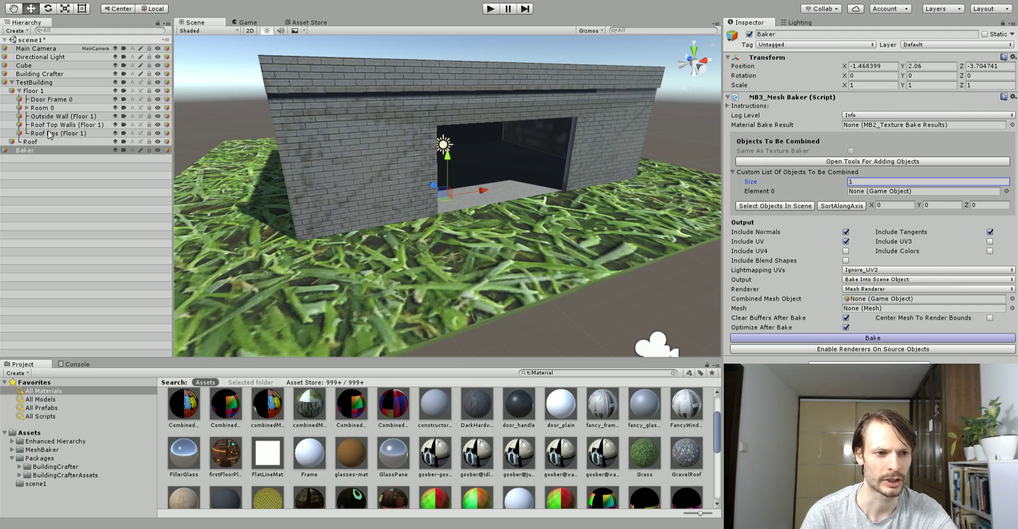
pyautogui.moveTo(38, 117); pyautogui.dragTo(893, 189)
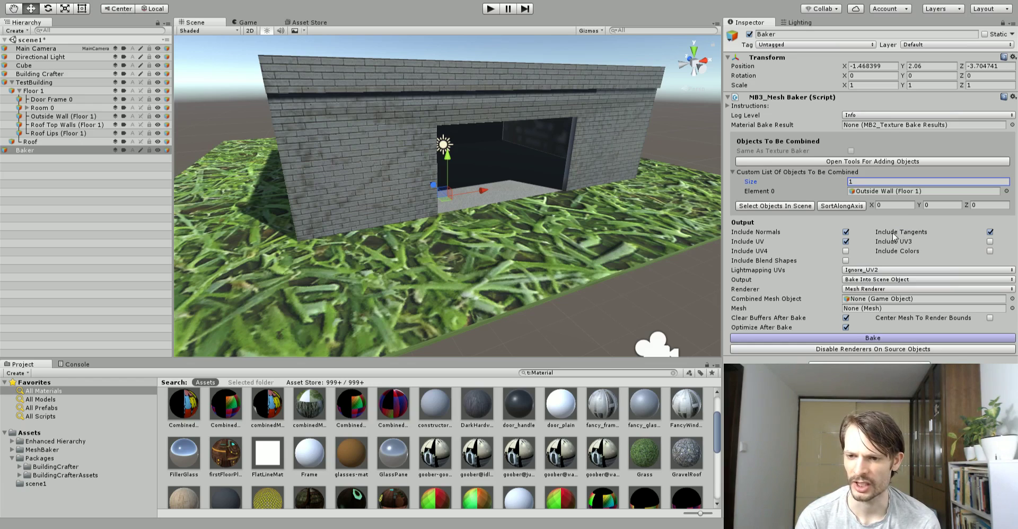
# Step: Set the Mesh Baker's Lightmapping UVs option to Generate_new_UV2_layout
pyautogui.click(878, 270)
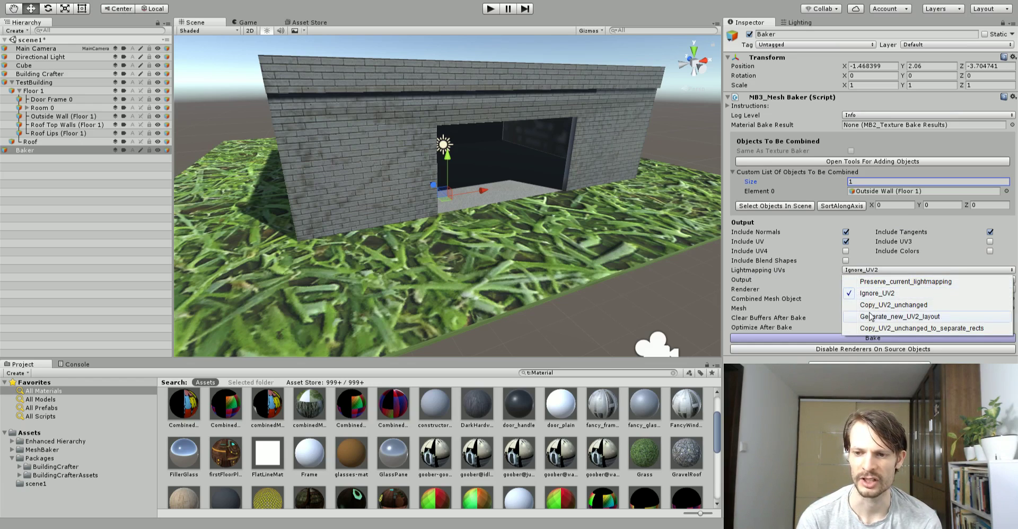
pyautogui.click(917, 318)
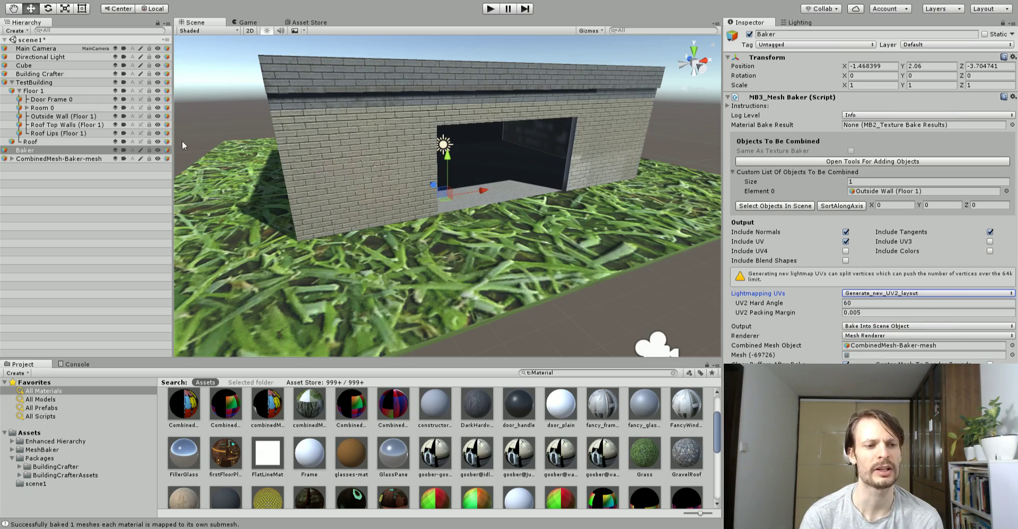
# Step: Move Baker-mesh-mesh out of CombinedMesh-Baker-mesh to the root and delete the empty parent
pyautogui.click(32, 159)
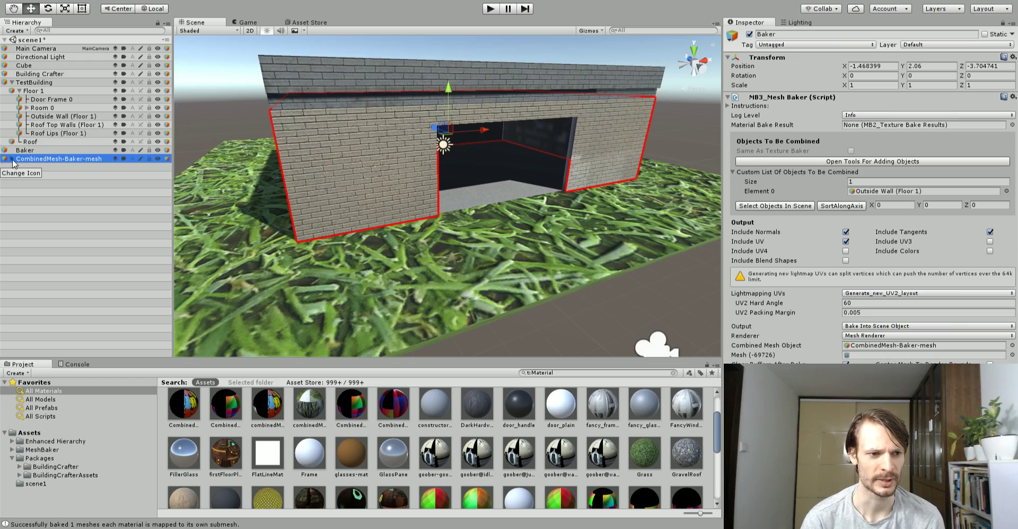
pyautogui.click(12, 159)
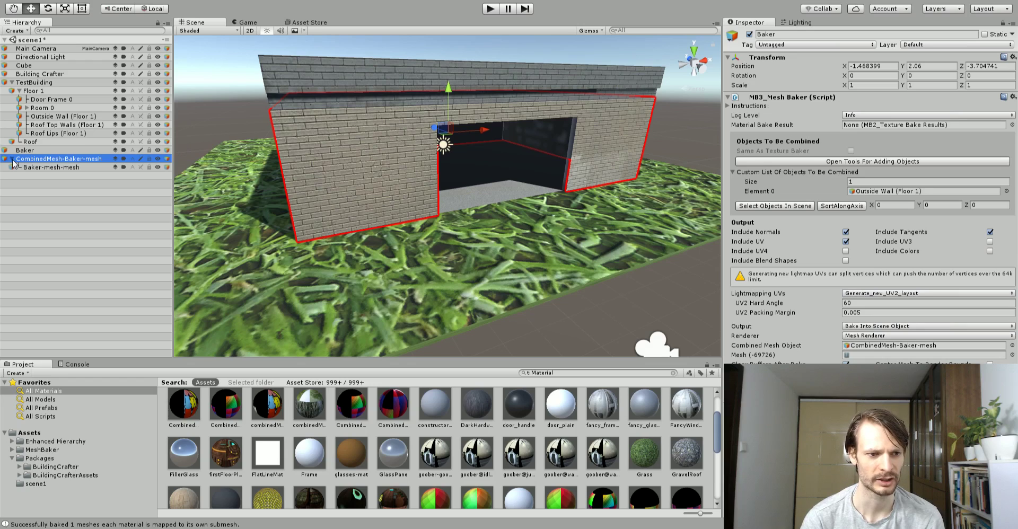
pyautogui.click(57, 167)
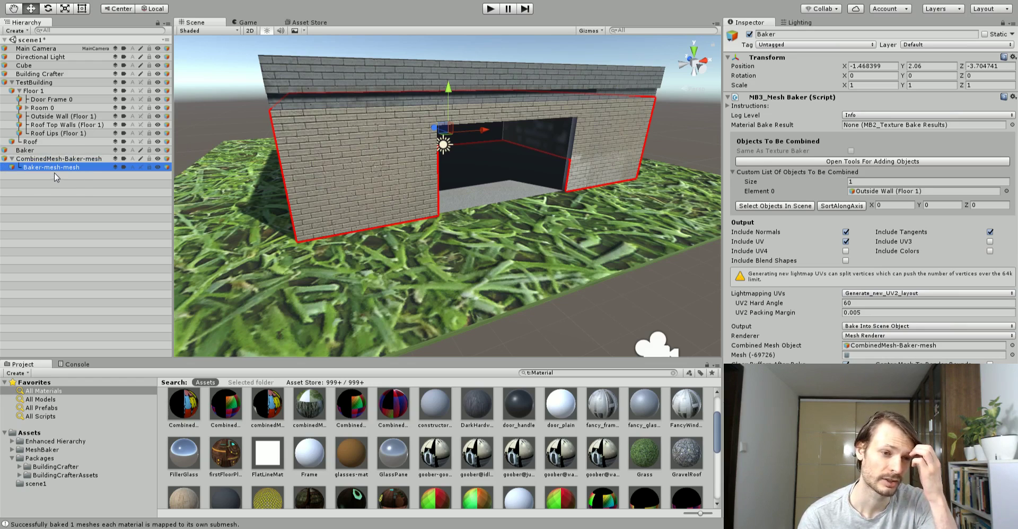
pyautogui.moveTo(56, 168); pyautogui.dragTo(34, 159)
pyautogui.click(38, 168)
pyautogui.press('Delete')
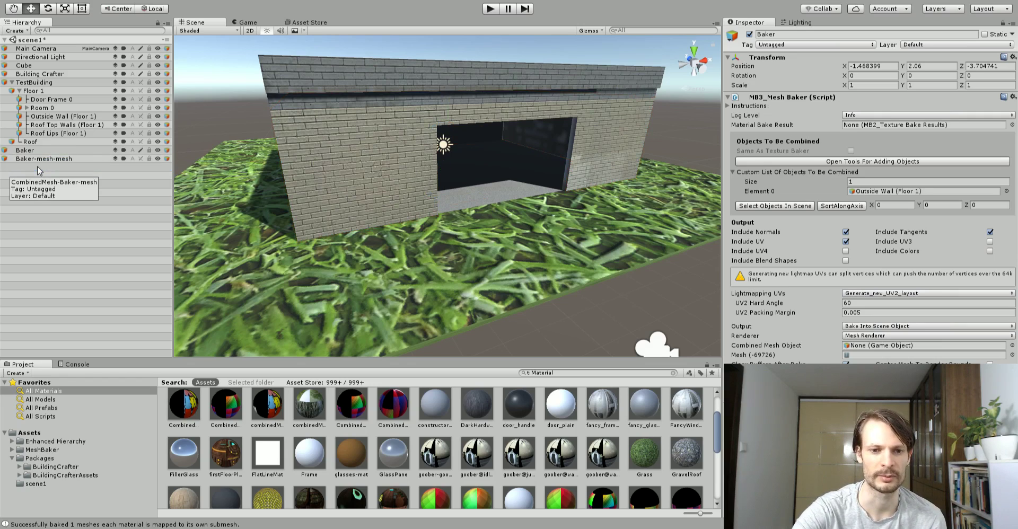
# Step: Disable the original Outside Wall (Floor 1) and inspect the baked Baker-mesh-mesh
pyautogui.click(39, 160)
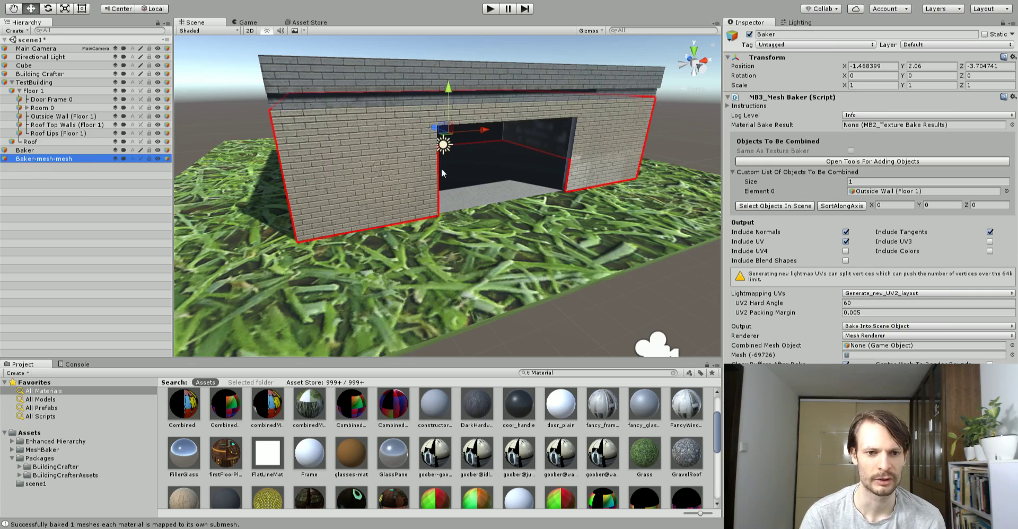
pyautogui.click(37, 118)
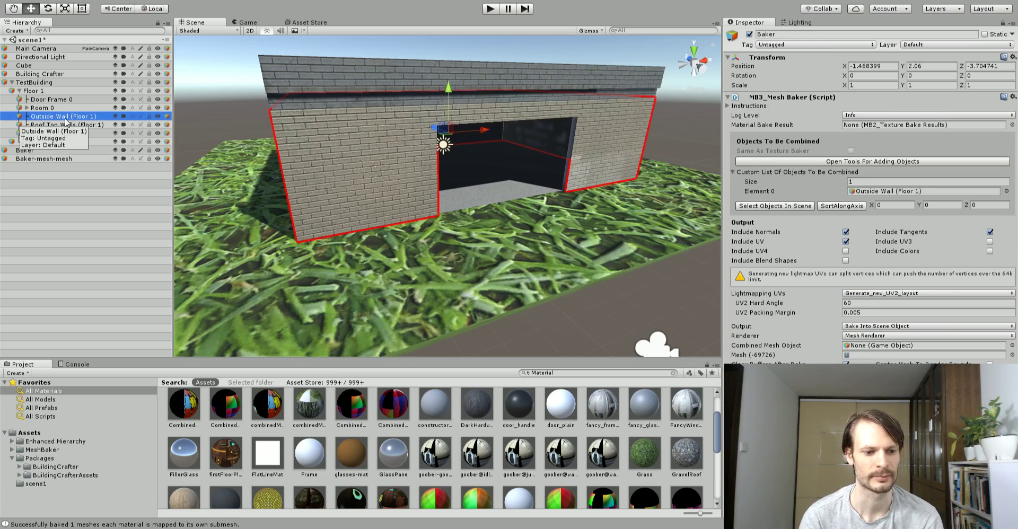
pyautogui.click(158, 116)
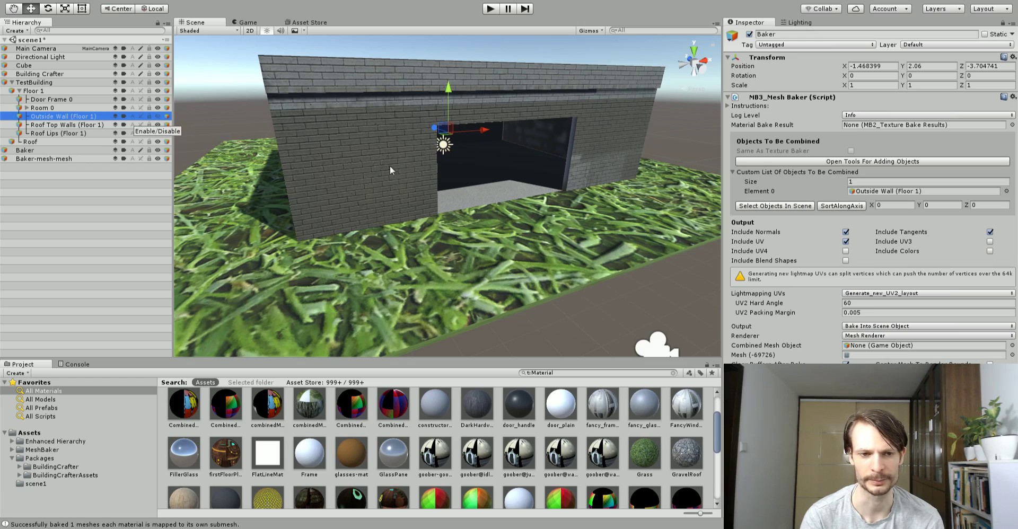
pyautogui.click(56, 158)
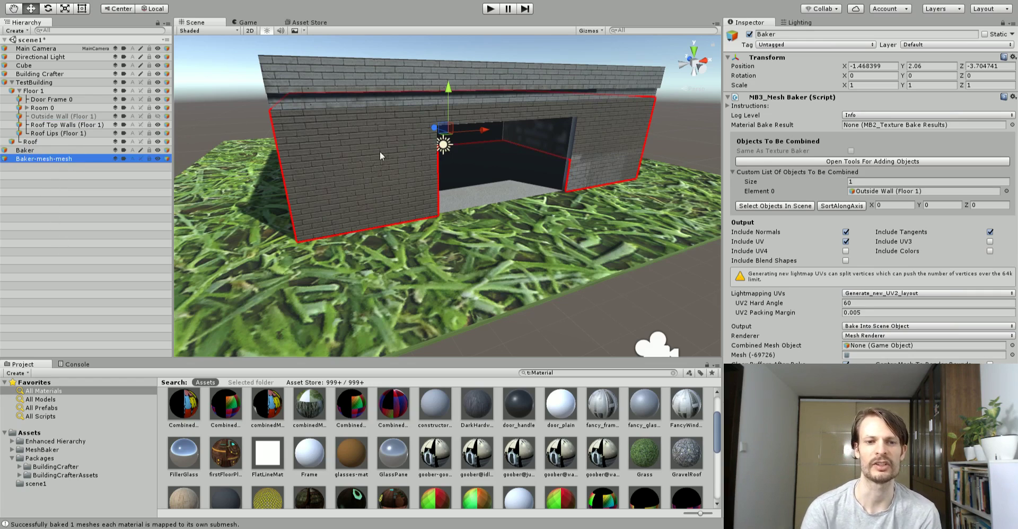
pyautogui.keyDown('alt'); pyautogui.moveTo(353, 214); pyautogui.dragTo(350, 250); pyautogui.keyUp('alt')
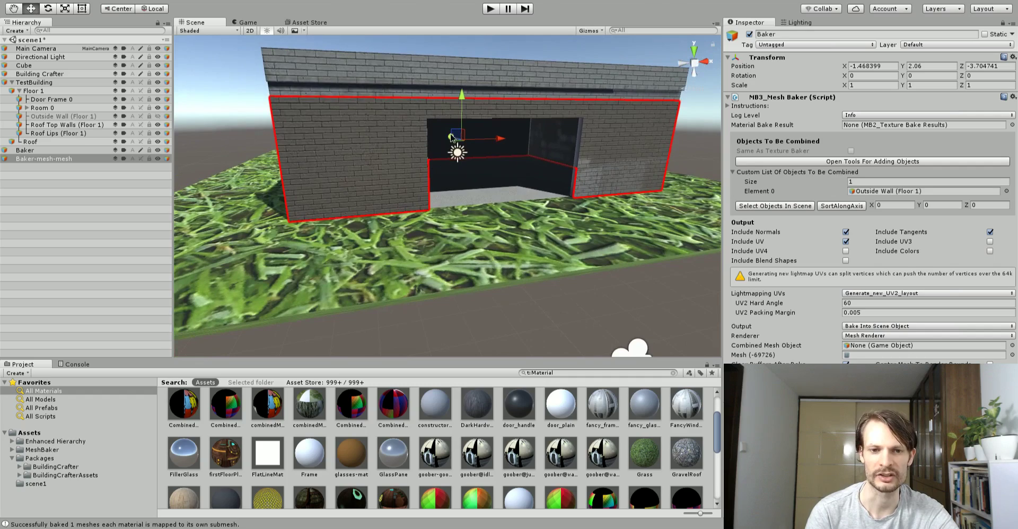
pyautogui.keyDown('alt'); pyautogui.moveTo(451, 137); pyautogui.dragTo(349, 227); pyautogui.keyUp('alt')
# Step: Mark Baker-mesh-mesh as Static and bring up the scene Lighting settings
pyautogui.click(1003, 23)
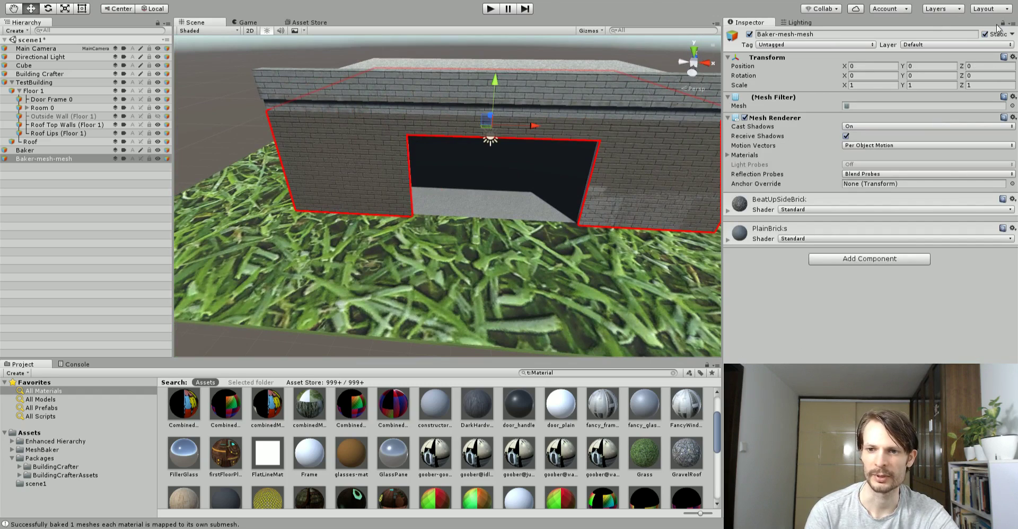
pyautogui.click(70, 157)
pyautogui.click(810, 24)
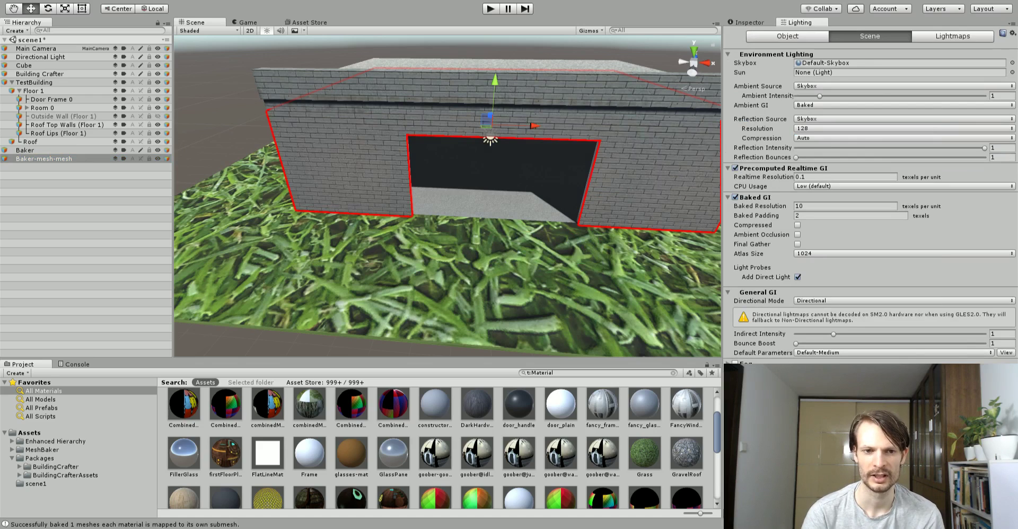
pyautogui.scroll(2, 548, 242)
pyautogui.keyDown('alt'); pyautogui.moveTo(548, 242); pyautogui.dragTo(594, 201); pyautogui.keyUp('alt')
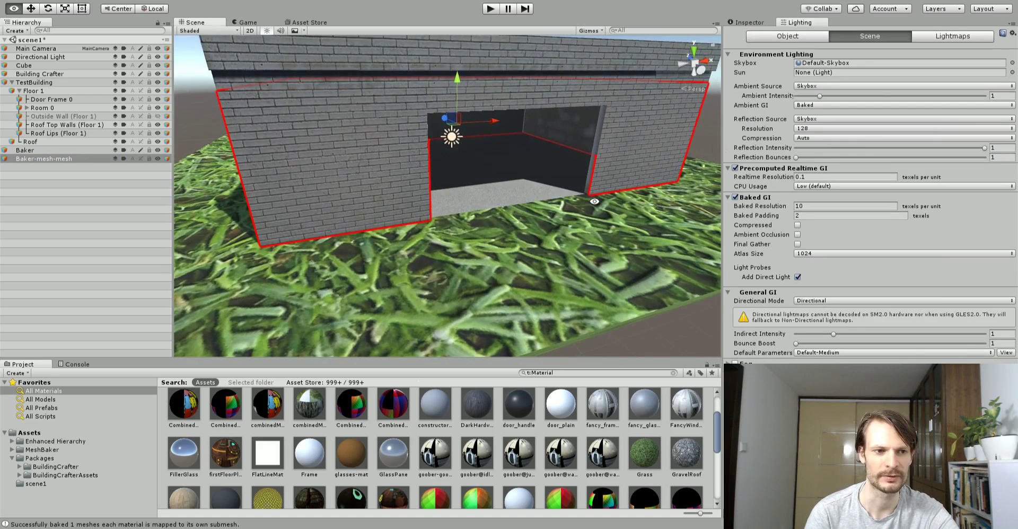
# Step: Toggle Baker-mesh-mesh and Outside Wall visibility to compare, leaving the baked wall enabled
pyautogui.click(160, 158)
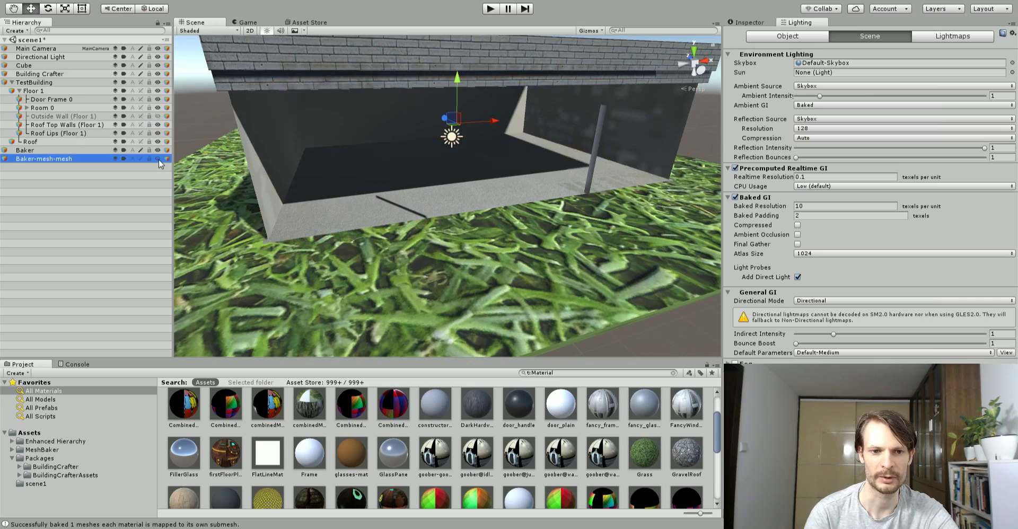
pyautogui.click(160, 117)
pyautogui.click(158, 117)
pyautogui.click(159, 117)
pyautogui.click(159, 117)
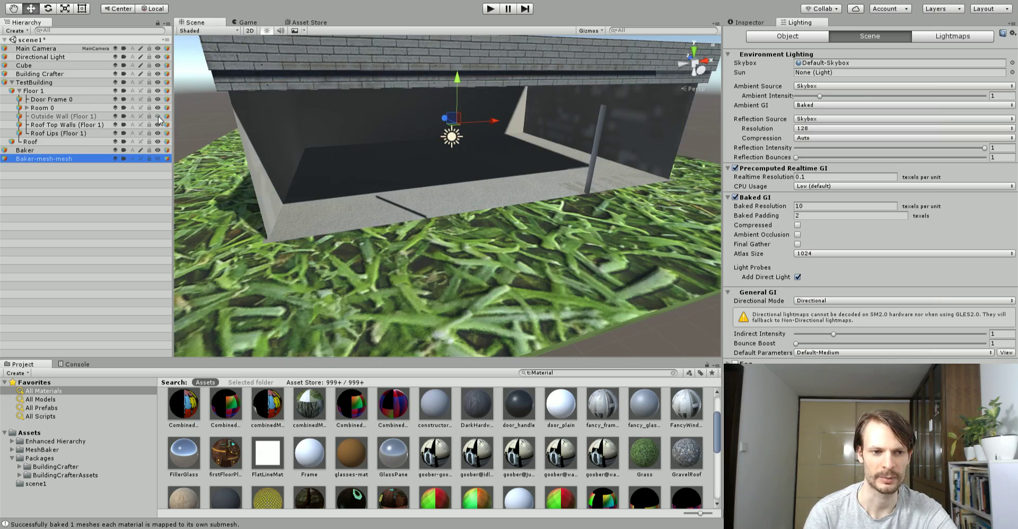
pyautogui.click(158, 158)
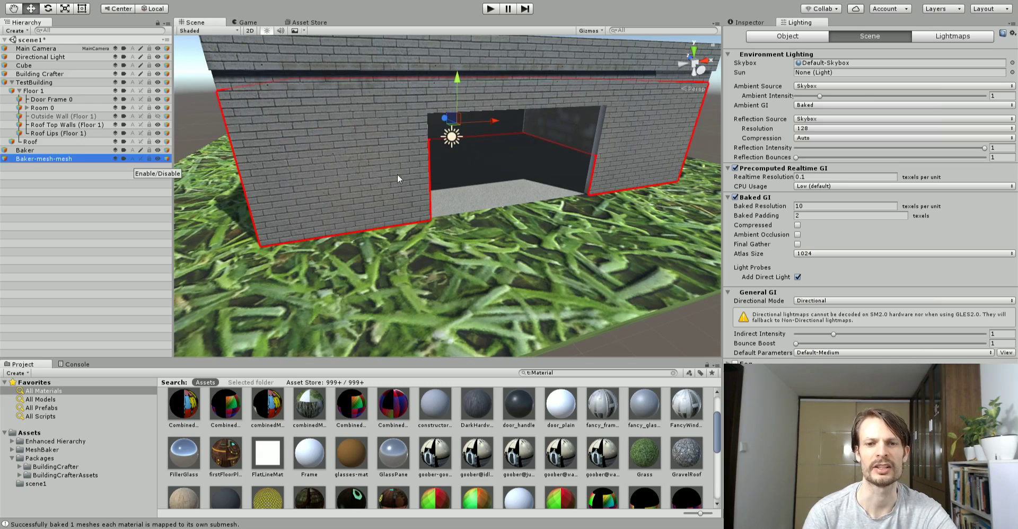
pyautogui.keyDown('alt'); pyautogui.moveTo(397, 174); pyautogui.dragTo(480, 216); pyautogui.keyUp('alt')
pyautogui.click(69, 118)
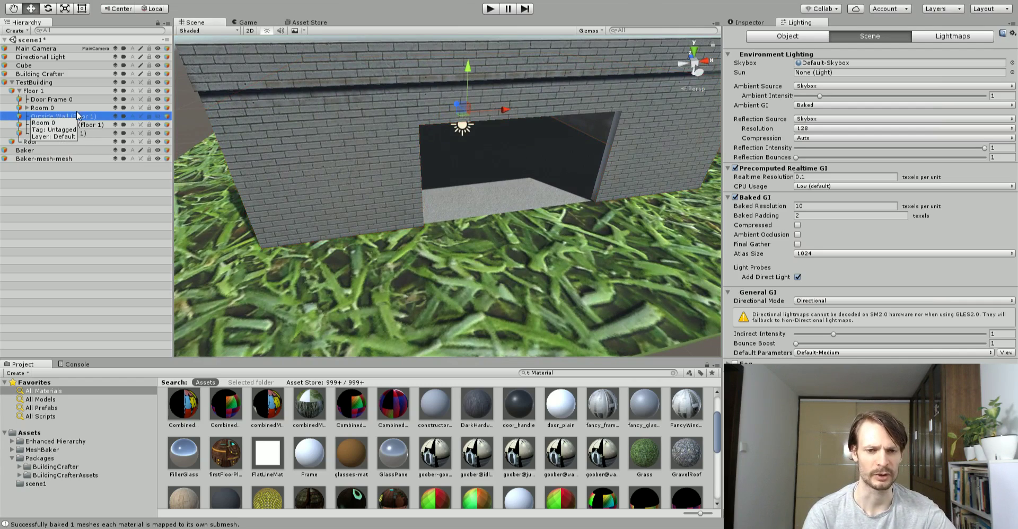
pyautogui.click(80, 159)
pyautogui.click(77, 150)
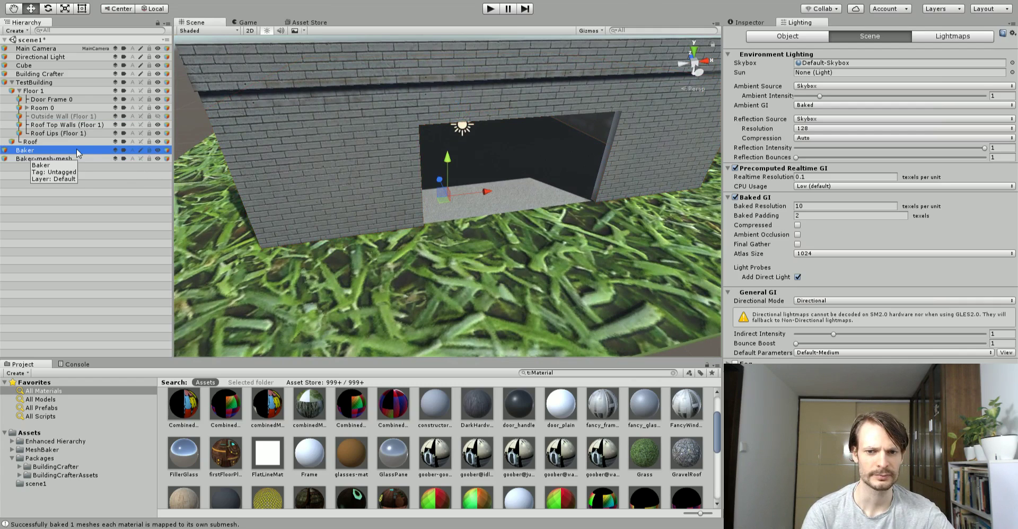
pyautogui.scroll(-3, 461, 155)
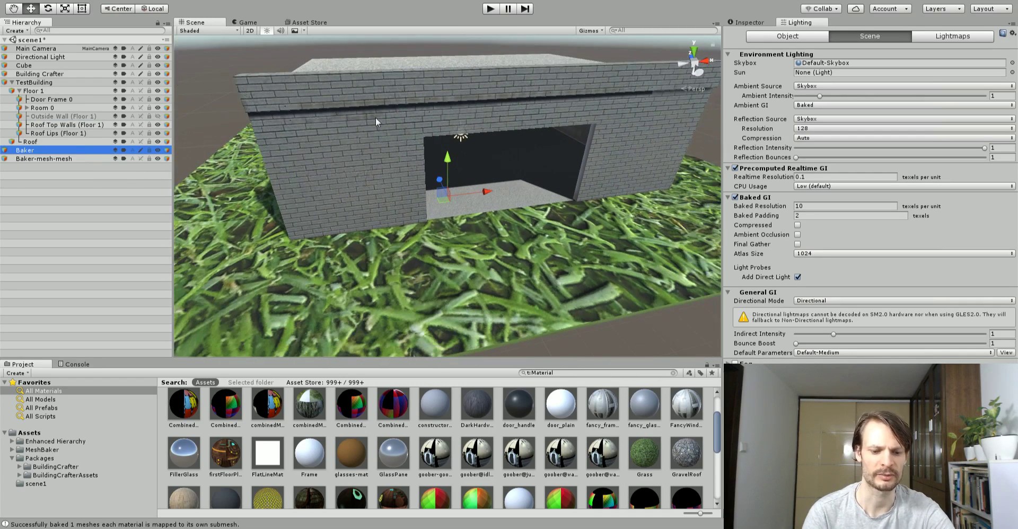
pyautogui.moveTo(478, 110); pyautogui.dragTo(466, 192, button='right')
pyautogui.keyDown('alt'); pyautogui.moveTo(467, 196); pyautogui.dragTo(662, 224); pyautogui.keyUp('alt')
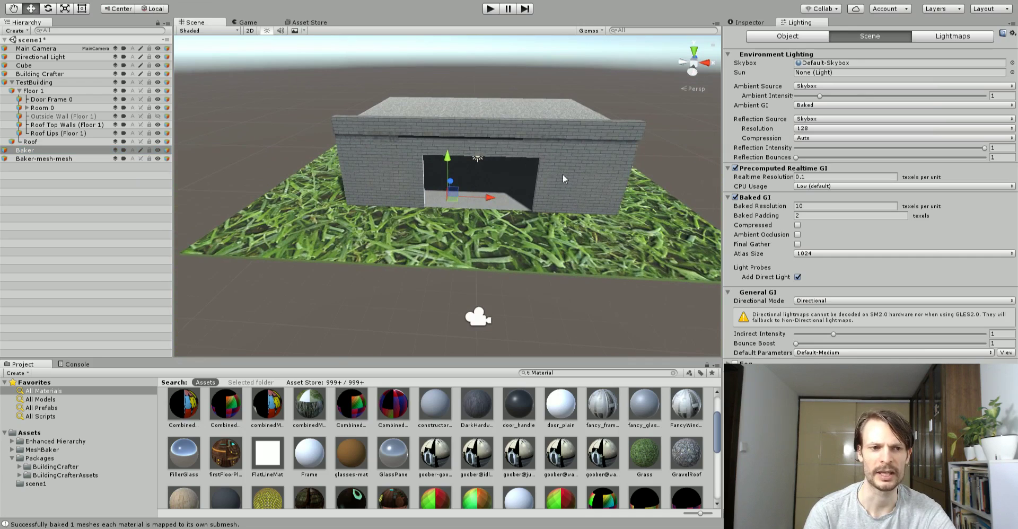
pyautogui.scroll(5, 536, 208)
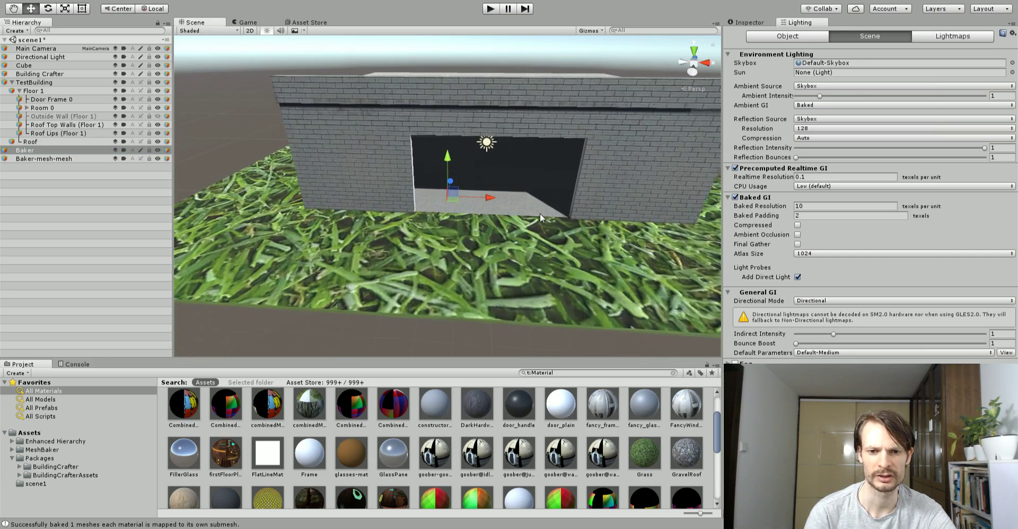
pyautogui.keyDown('alt'); pyautogui.moveTo(540, 214); pyautogui.dragTo(541, 145); pyautogui.keyUp('alt')
pyautogui.click(541, 145)
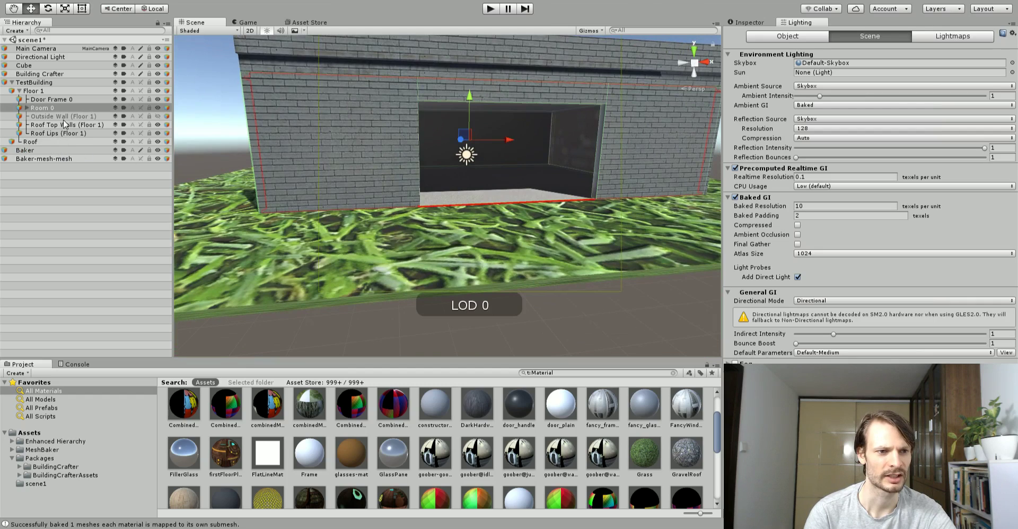
# Step: Expand Room 0 and delete its BuildingFiller child plane
pyautogui.click(26, 107)
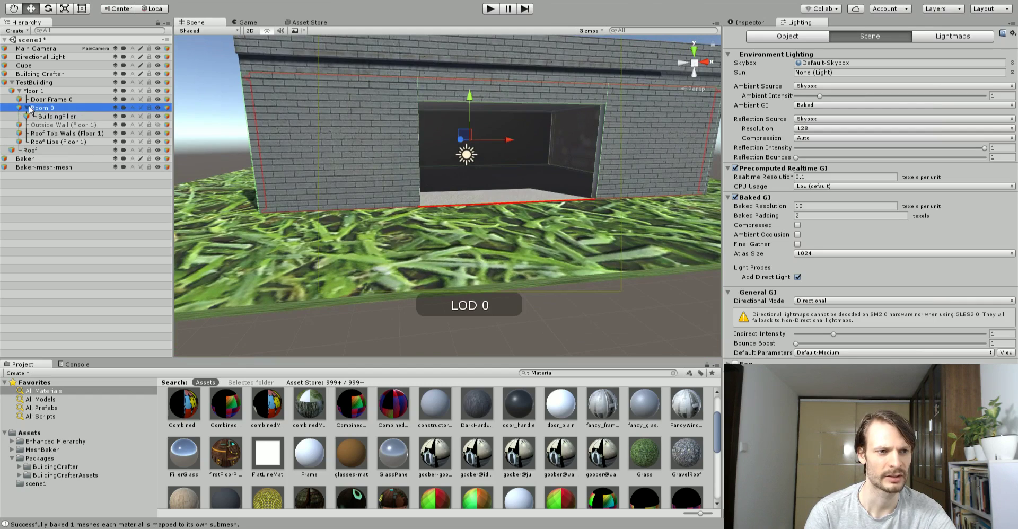
pyautogui.click(62, 117)
pyautogui.scroll(-3, 558, 157)
pyautogui.keyDown('alt'); pyautogui.moveTo(558, 157); pyautogui.dragTo(450, 197); pyautogui.keyUp('alt')
pyautogui.press('Delete')
pyautogui.scroll(5, 544, 183)
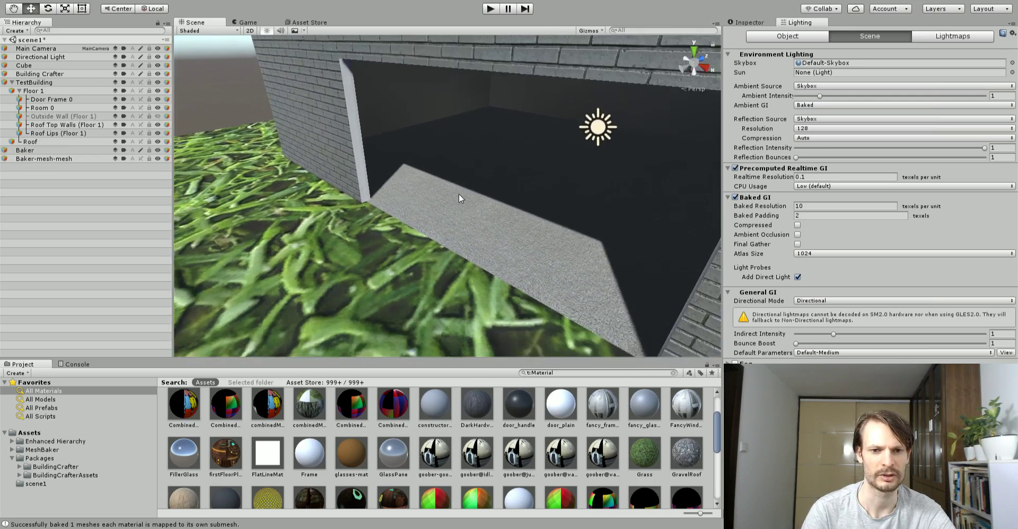